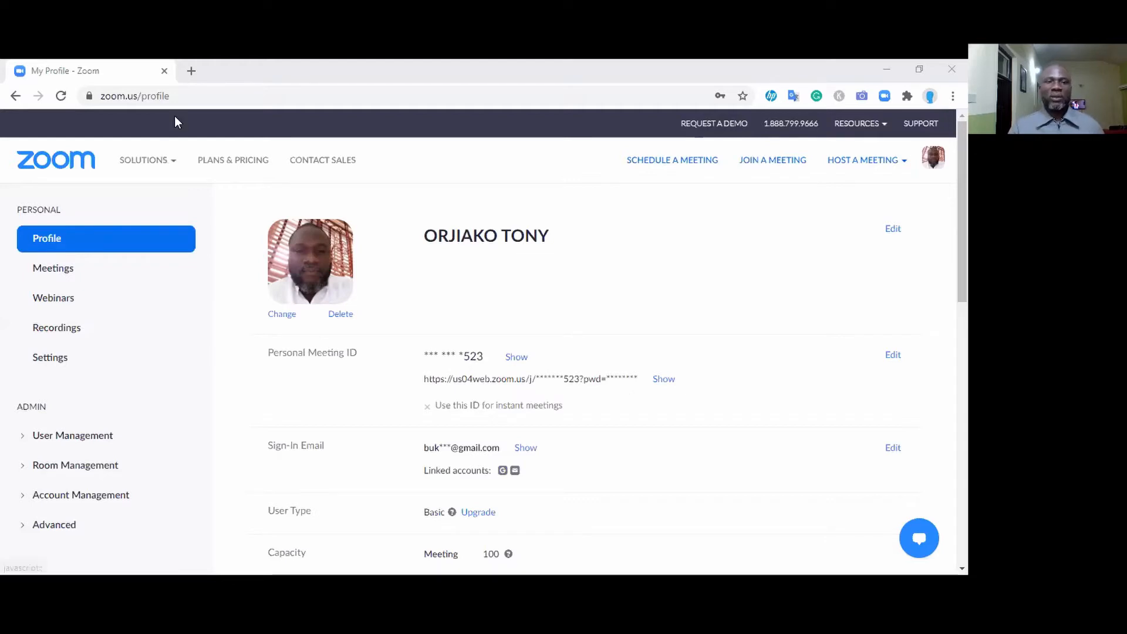
Search Google for "ZOOM" in a new browser tab and open the zoom.us website from the results.
{"action": "left_click", "coordinate": [191, 70]}
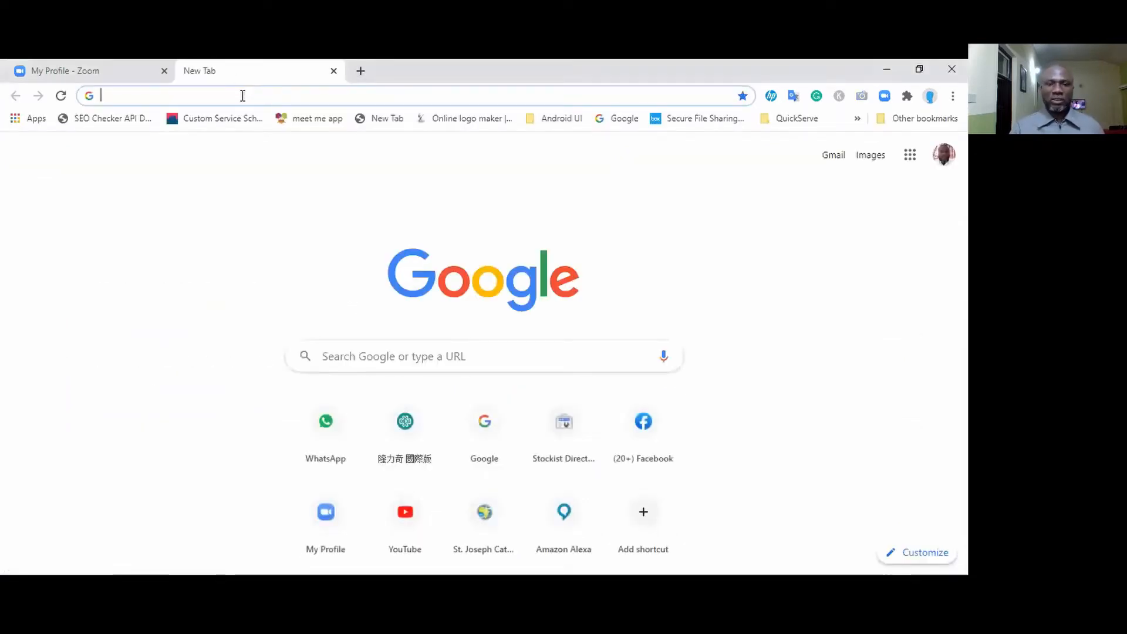
{"action": "left_click", "coordinate": [351, 360]}
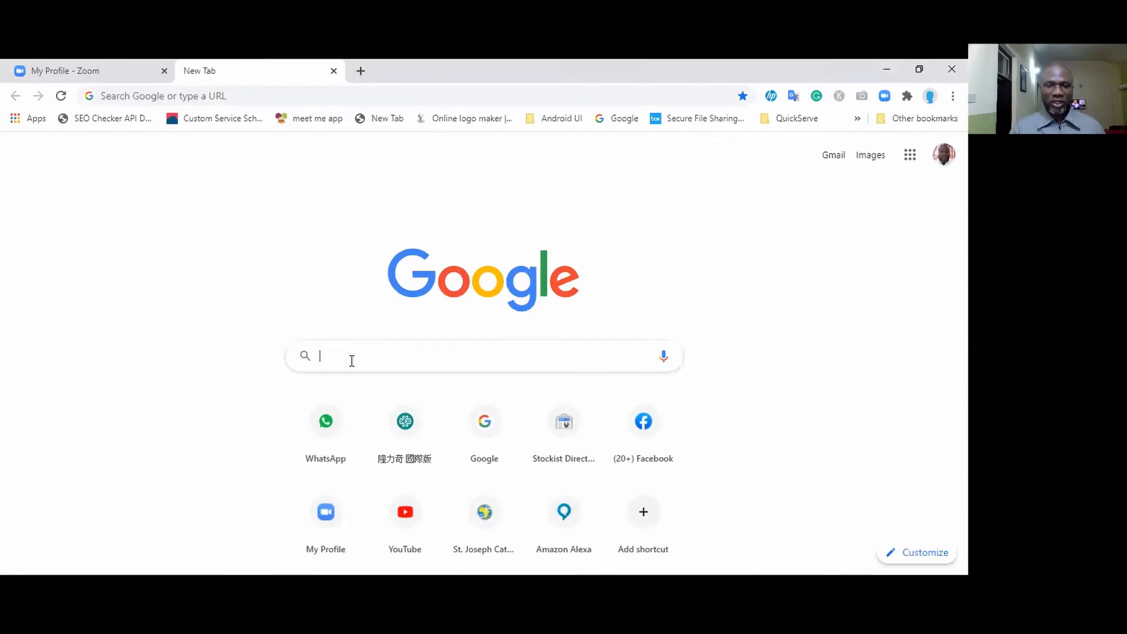
{"action": "type", "text": "ZOOM"}
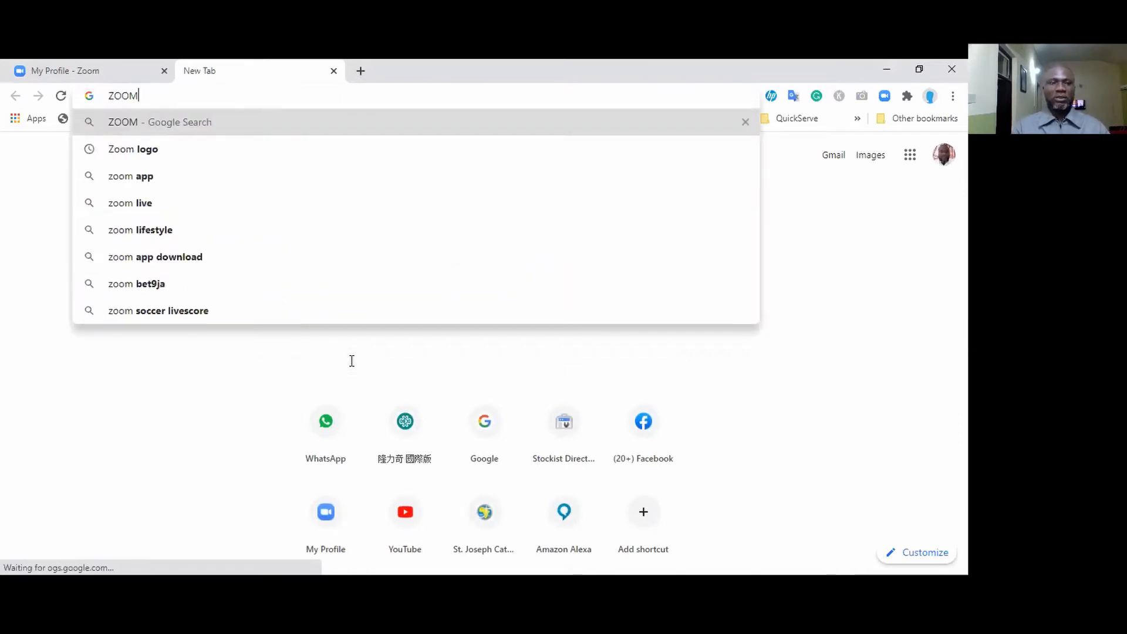
{"action": "key", "text": "Return"}
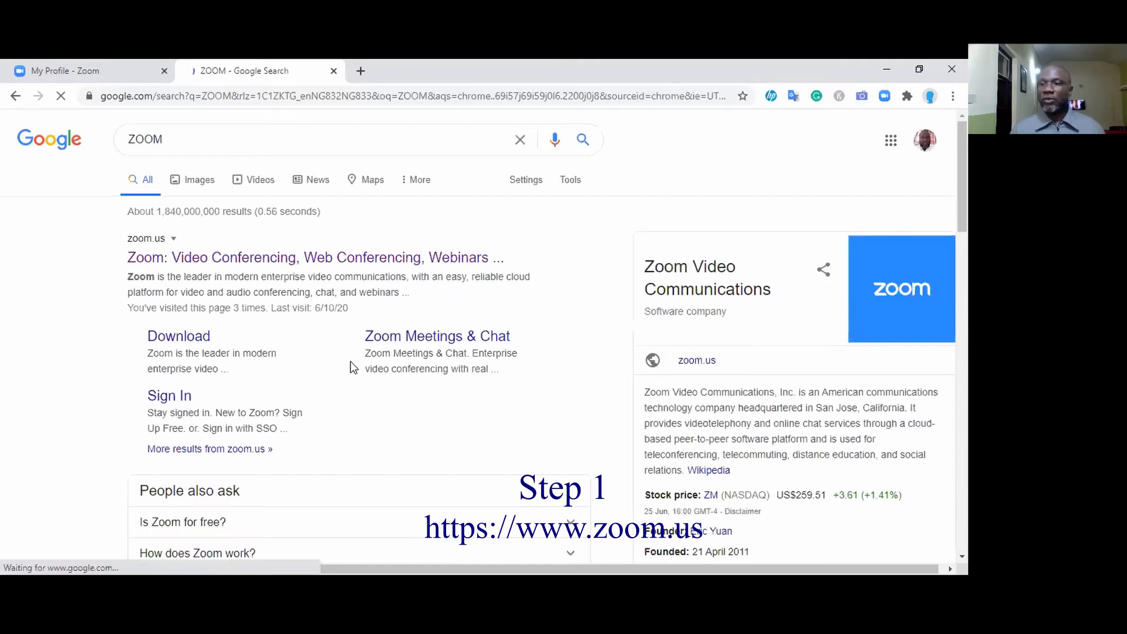
{"action": "left_click", "coordinate": [230, 259]}
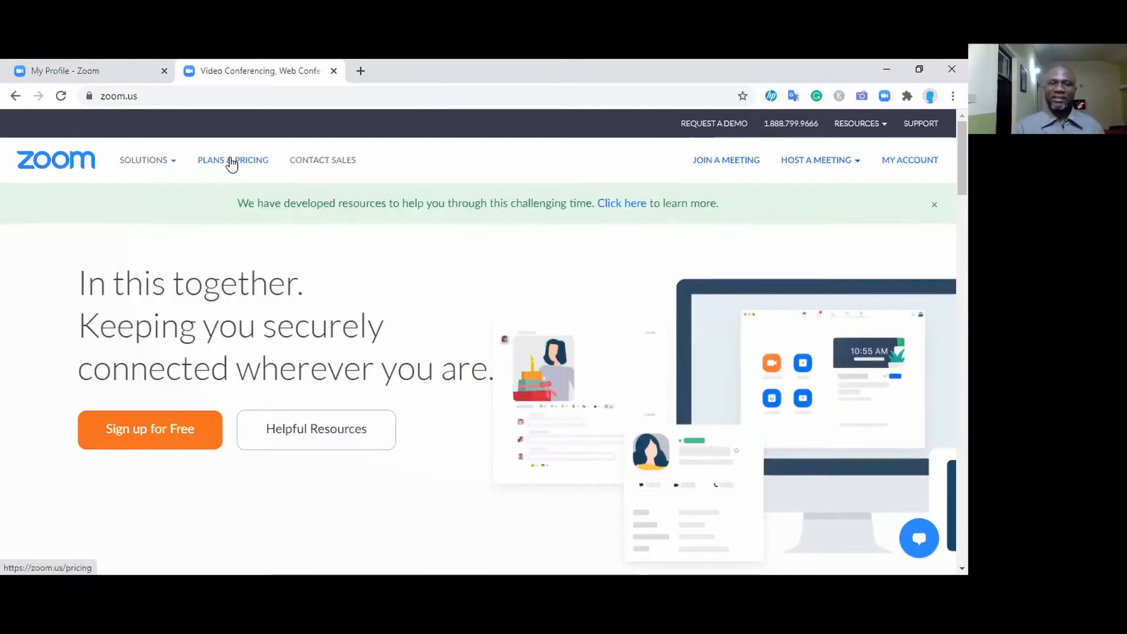
View the plans and pricing offered for Zoom meetings.
{"action": "left_click", "coordinate": [232, 162]}
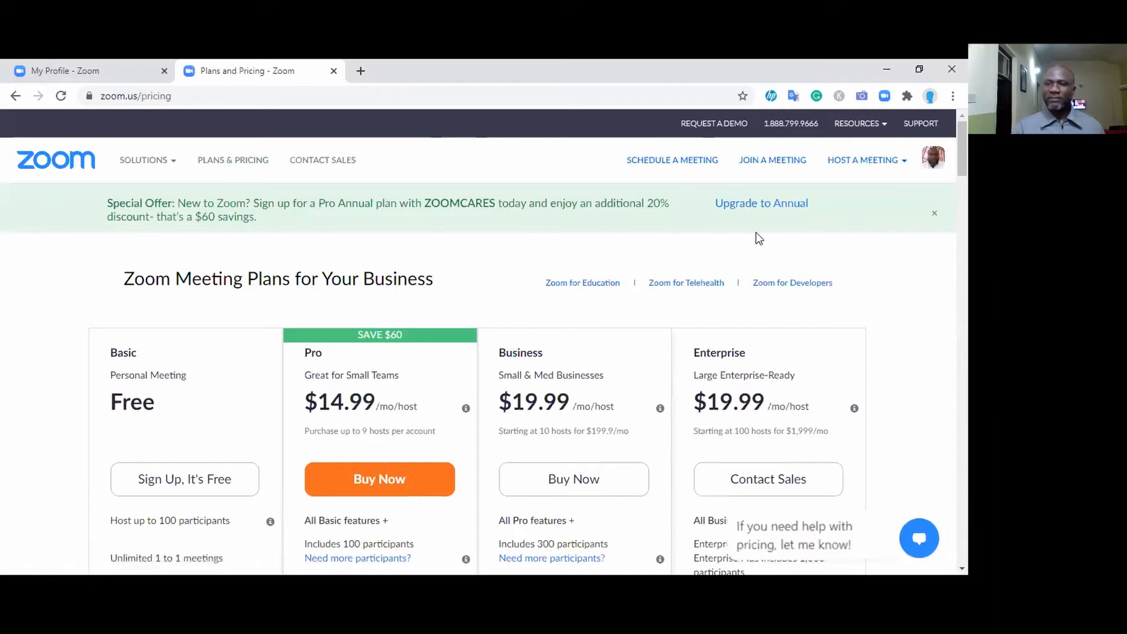
{"action": "scroll", "coordinate": [481, 352], "scroll_direction": "down", "scroll_amount": 3}
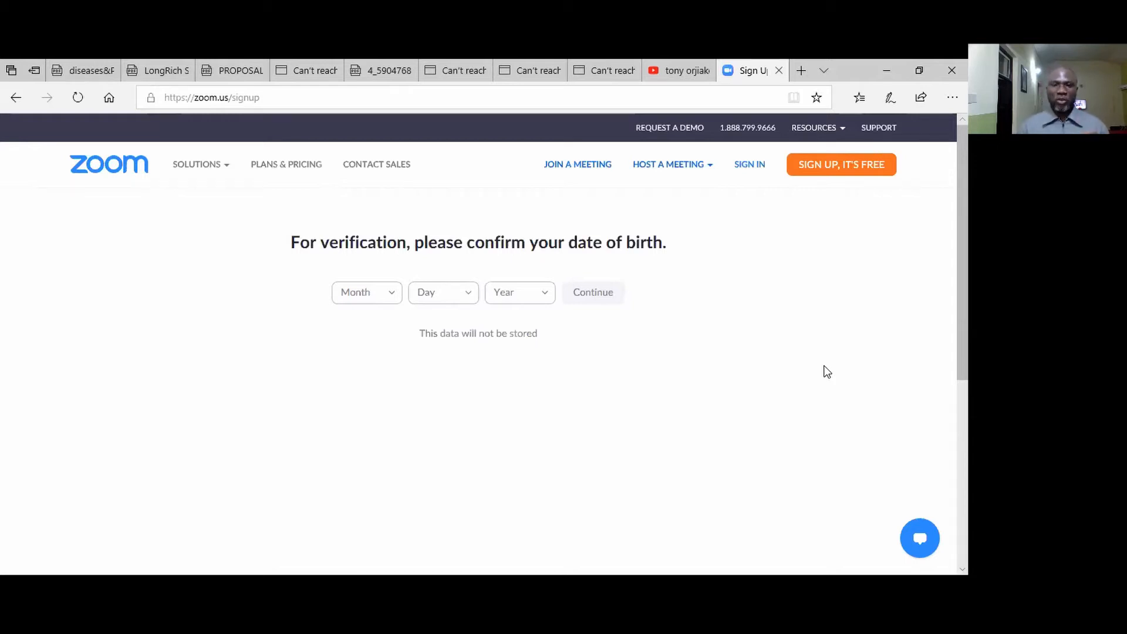
Fill in the date of birth for the sign-up verification and continue to the registration form.
{"action": "left_click", "coordinate": [390, 298]}
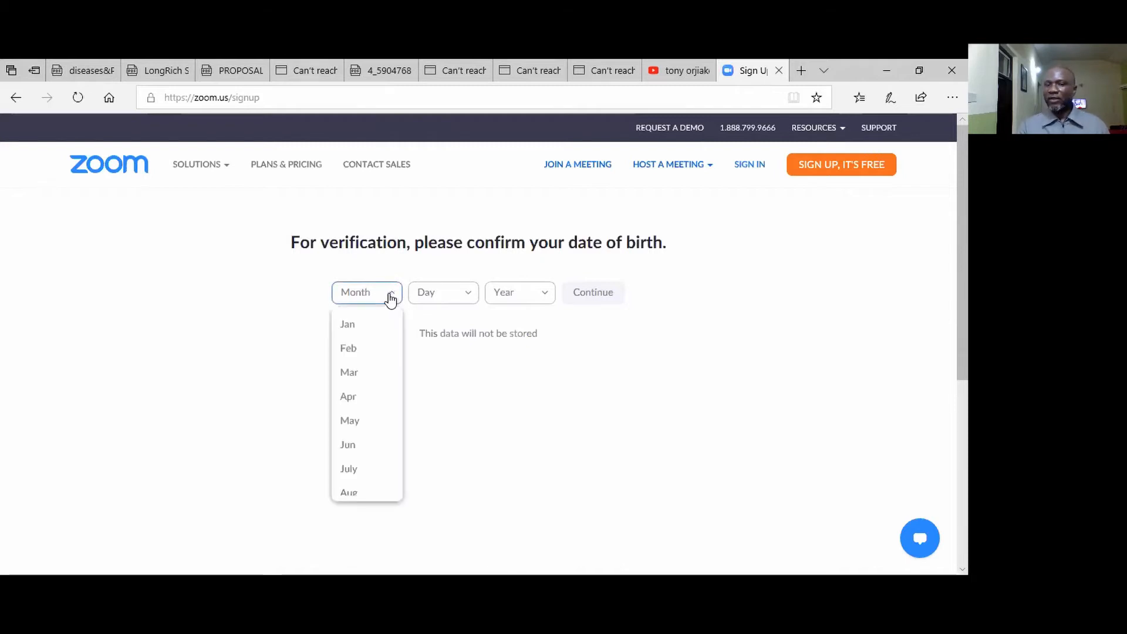
{"action": "left_click", "coordinate": [359, 348]}
{"action": "left_click", "coordinate": [464, 298]}
{"action": "left_click", "coordinate": [435, 395]}
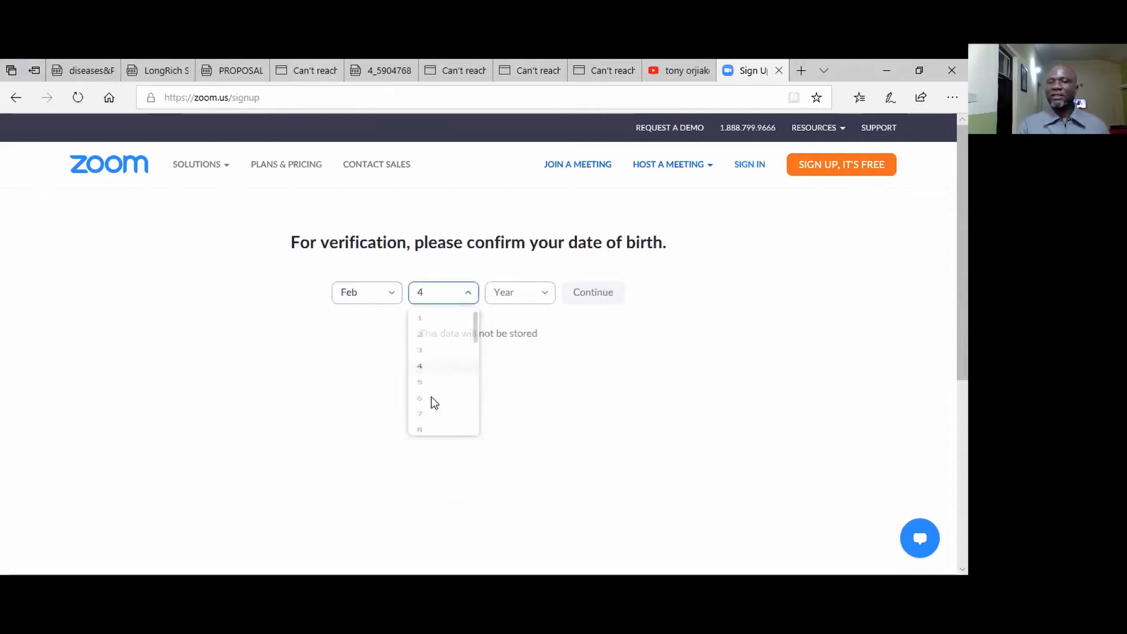
{"action": "left_click", "coordinate": [541, 298]}
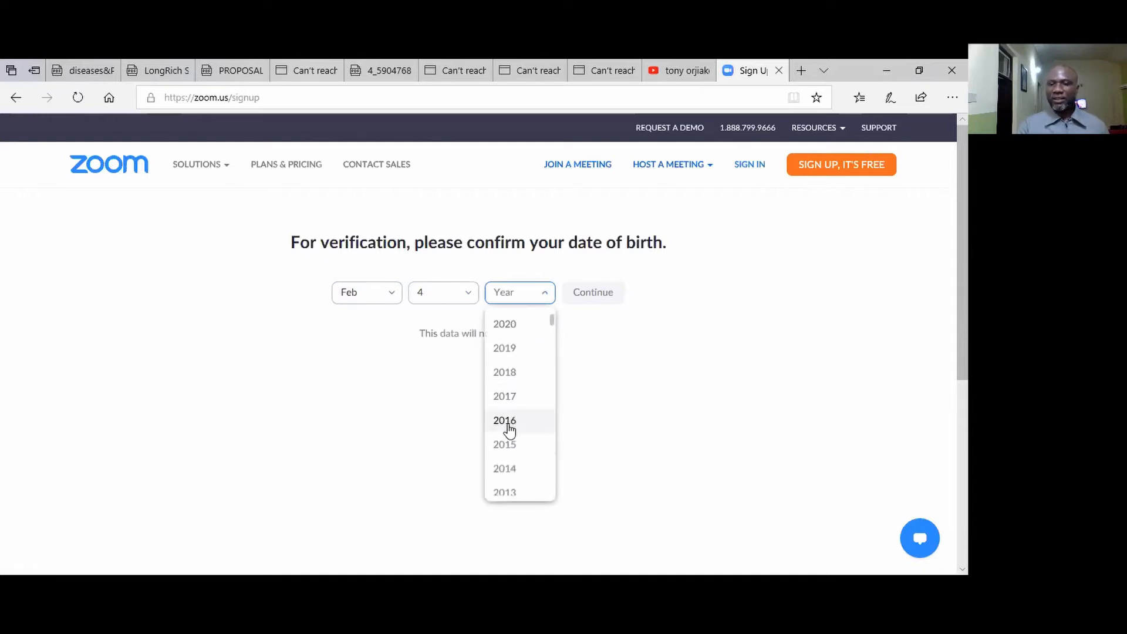
{"action": "left_click_drag", "start_coordinate": [551, 319], "coordinate": [550, 368]}
{"action": "left_click", "coordinate": [505, 406]}
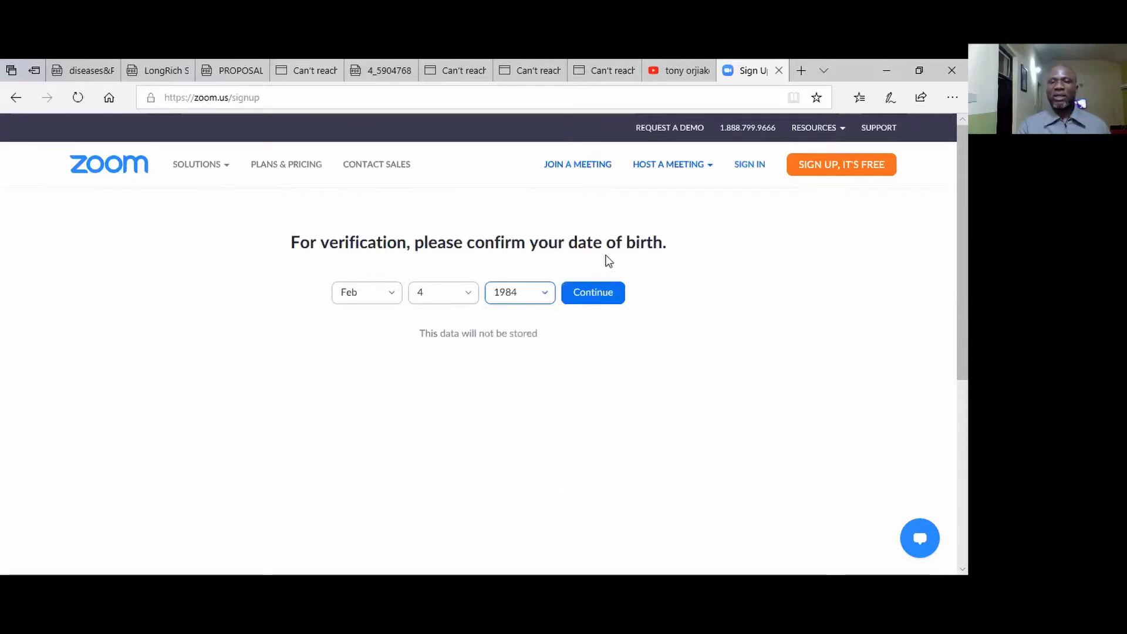
{"action": "left_click", "coordinate": [605, 293]}
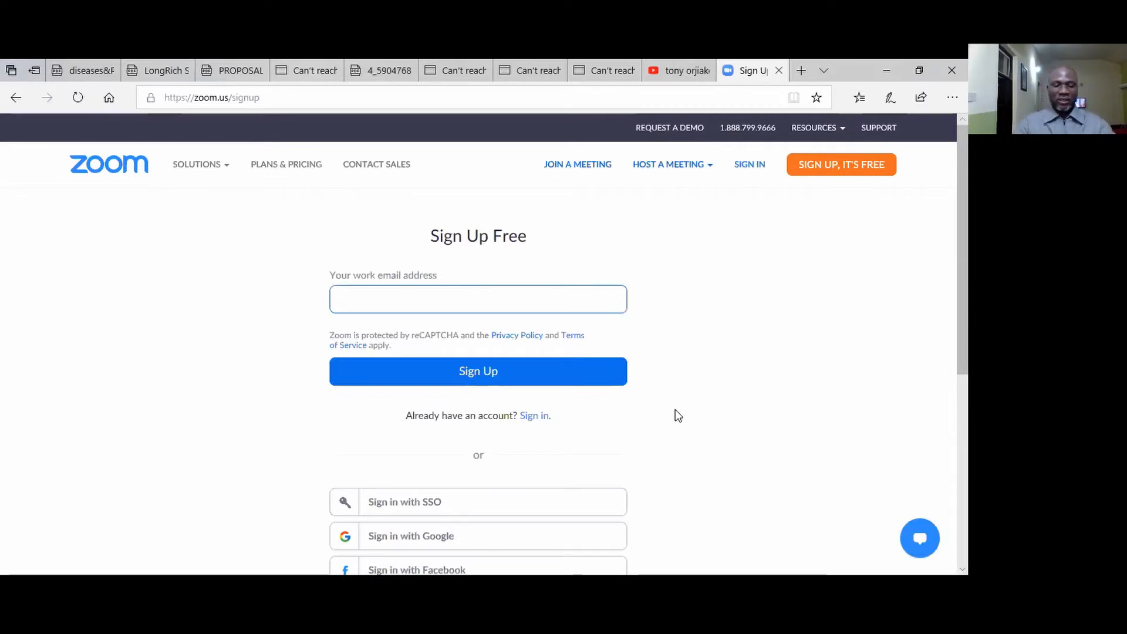
{"action": "type", "text": "YOUR"}
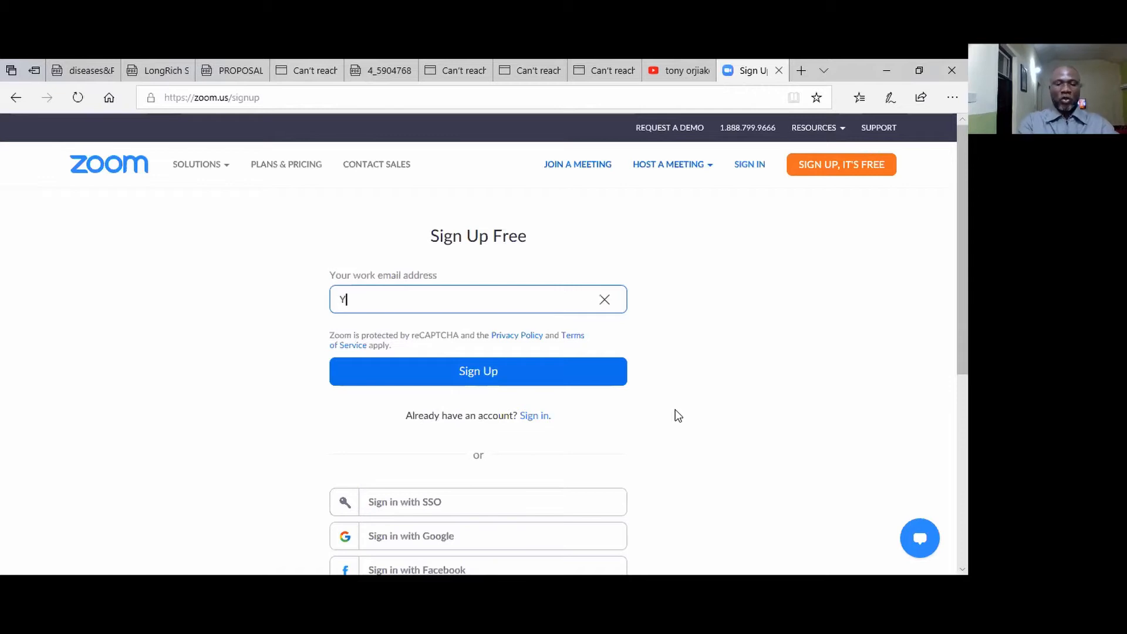
{"action": "key", "text": "BackSpace"}
{"action": "key", "text": "BackSpace"}
{"action": "key", "text": "BackSpace"}
{"action": "key", "text": "BackSpace"}
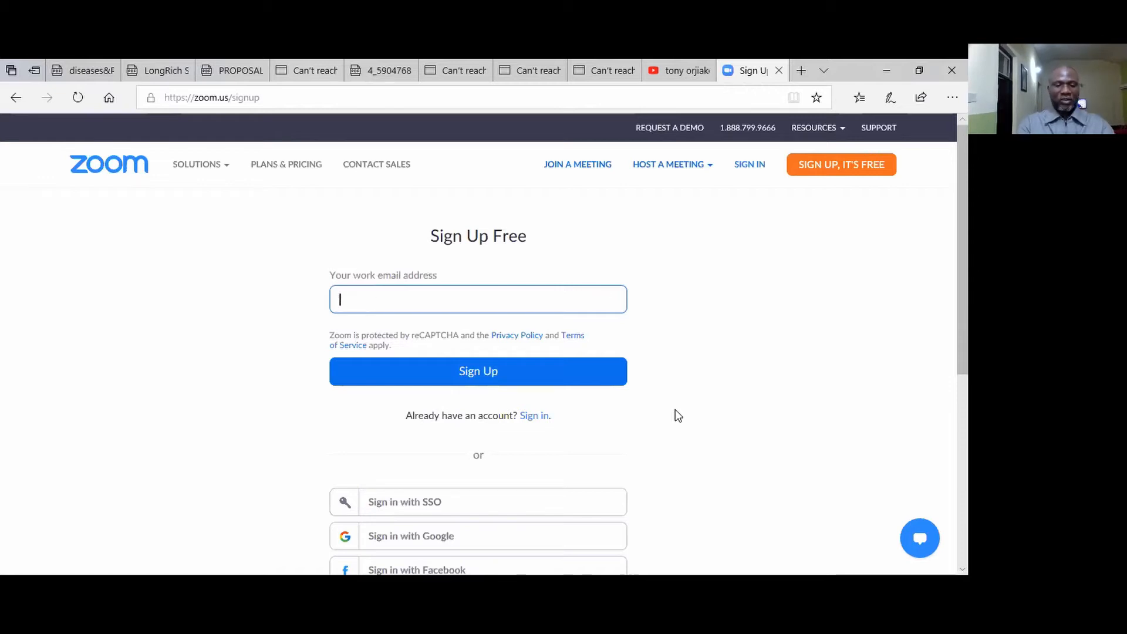
Enter the work e-mail address in the Sign Up Free form and view the alternative sign-in options.
{"action": "type", "text": "your"}
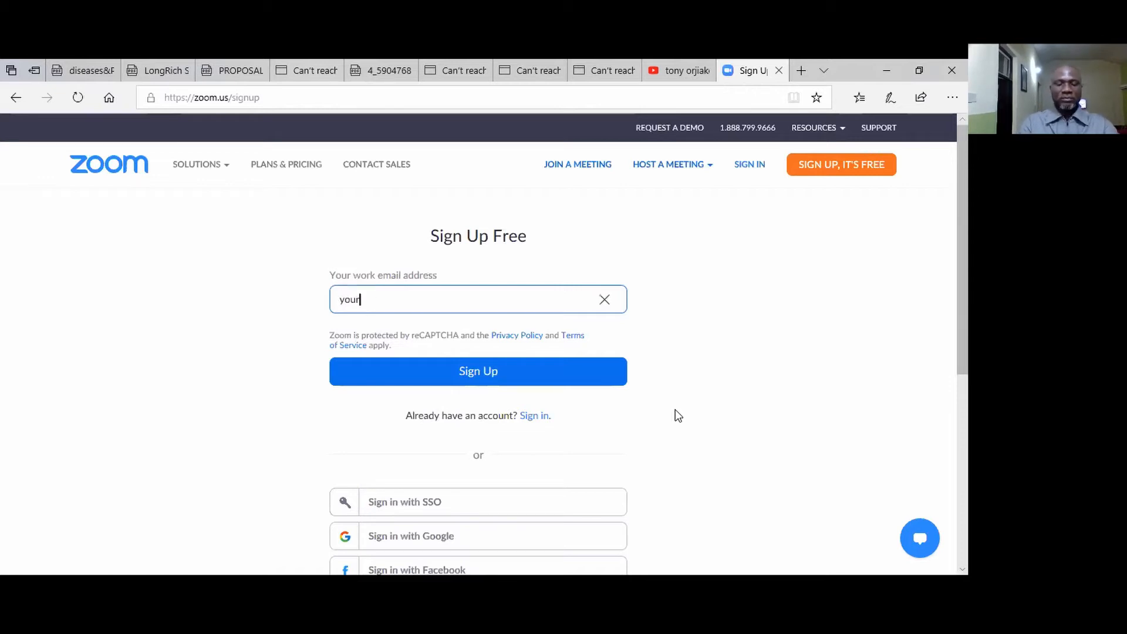
{"action": "type", "text": "email"}
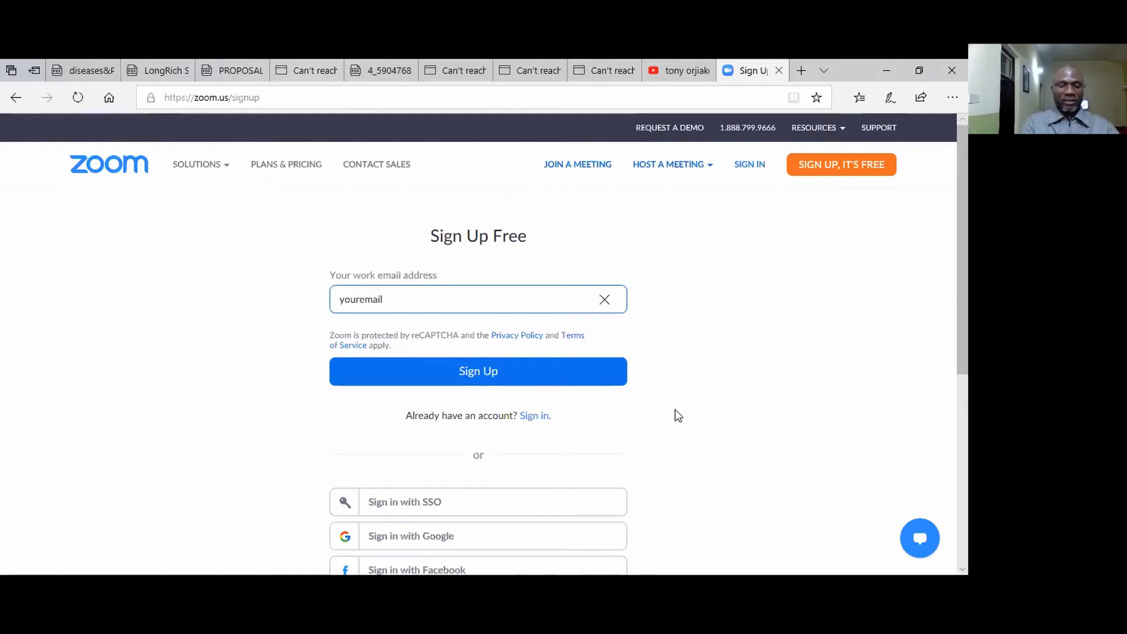
{"action": "type", "text": "@h"}
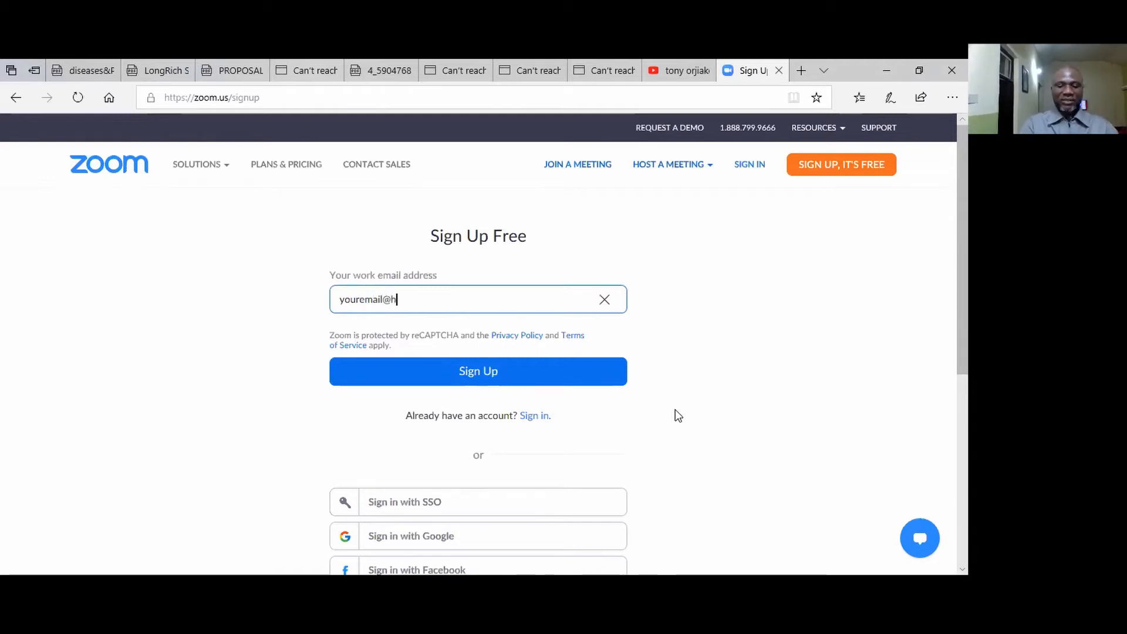
{"action": "type", "text": "otm"}
{"action": "key", "text": "BackSpace"}
{"action": "key", "text": "BackSpace"}
{"action": "key", "text": "BackSpace"}
{"action": "key", "text": "BackSpace"}
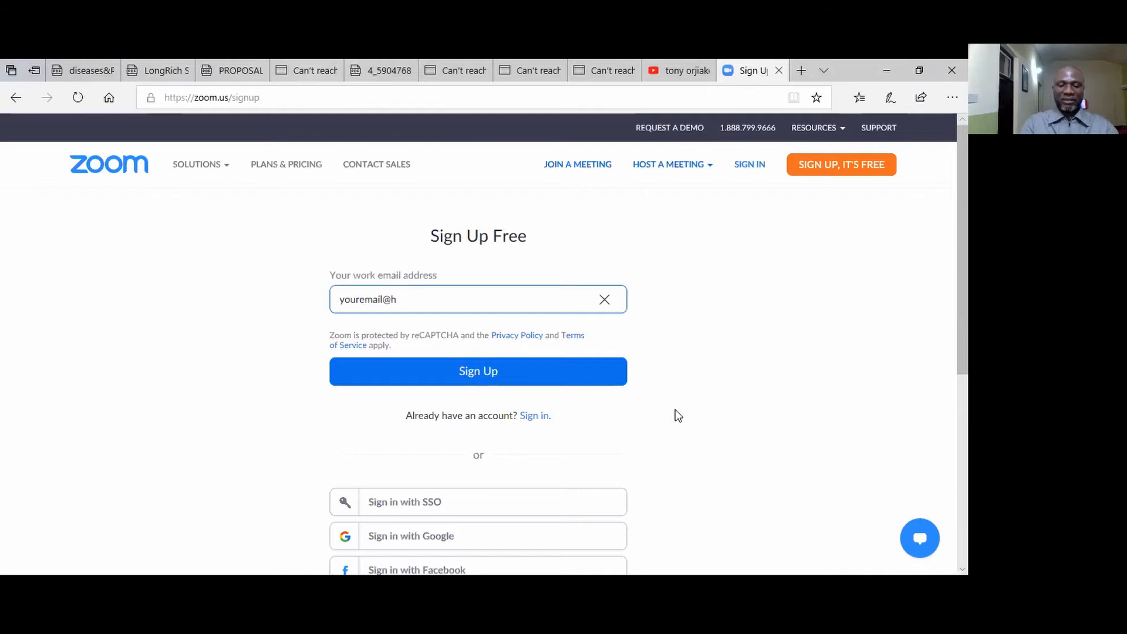
{"action": "type", "text": "gai"}
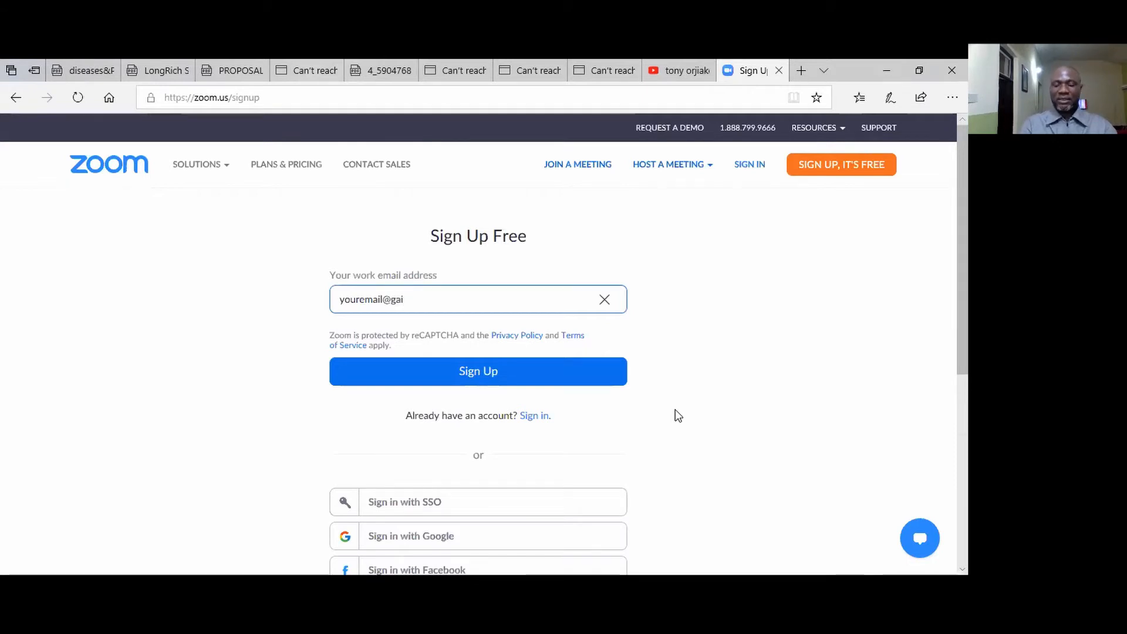
{"action": "type", "text": "l.com"}
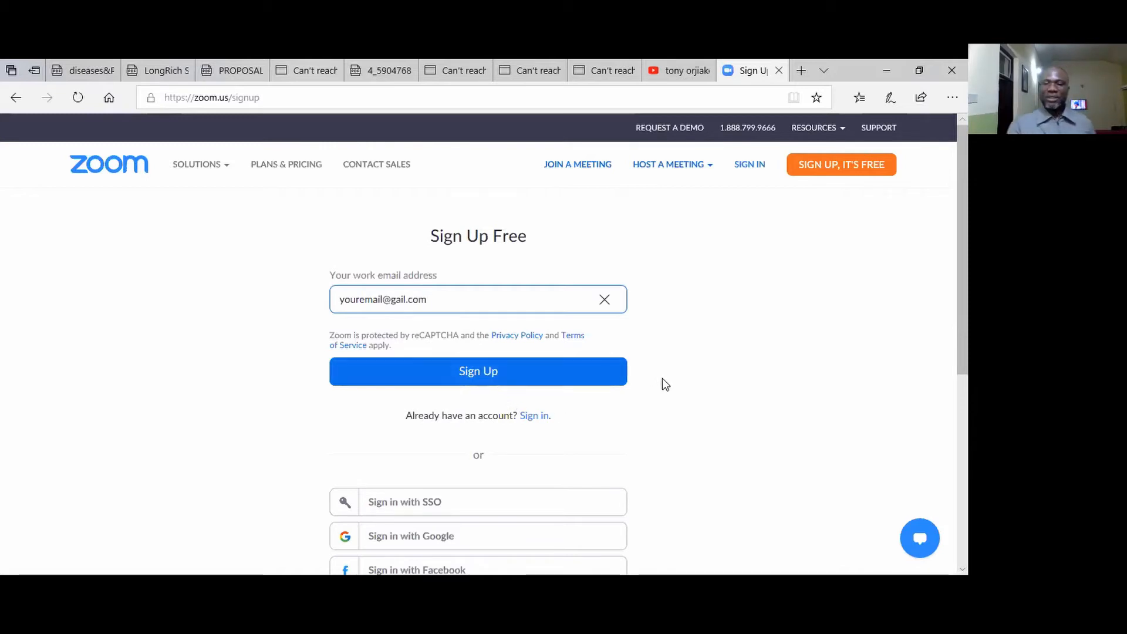
{"action": "scroll", "coordinate": [602, 432], "scroll_direction": "down", "scroll_amount": 2}
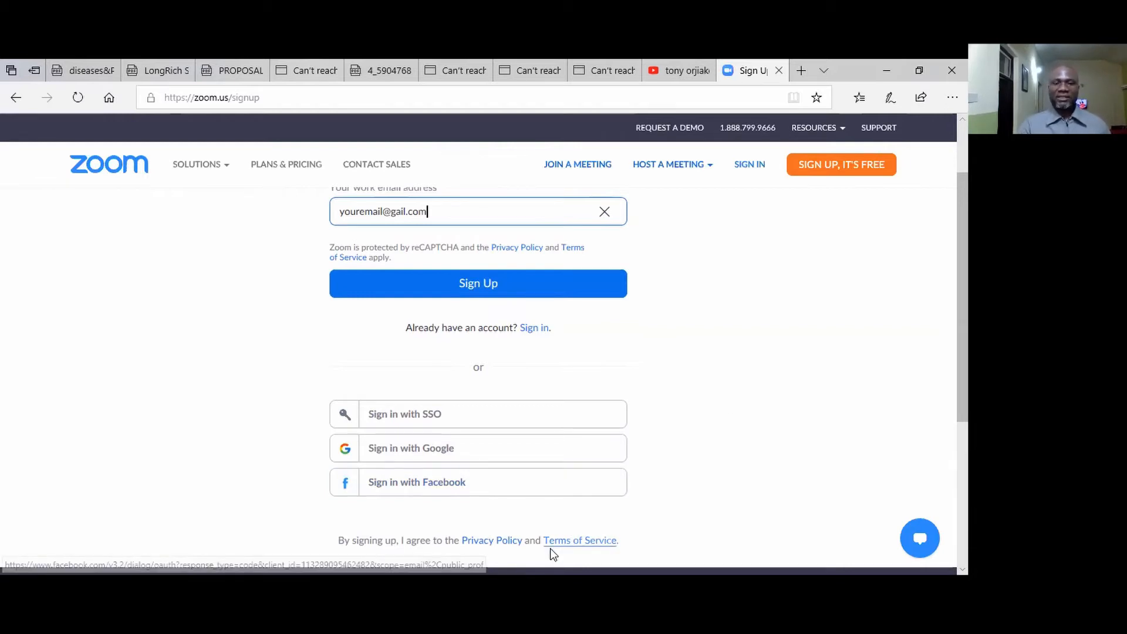
{"action": "left_click", "coordinate": [737, 549]}
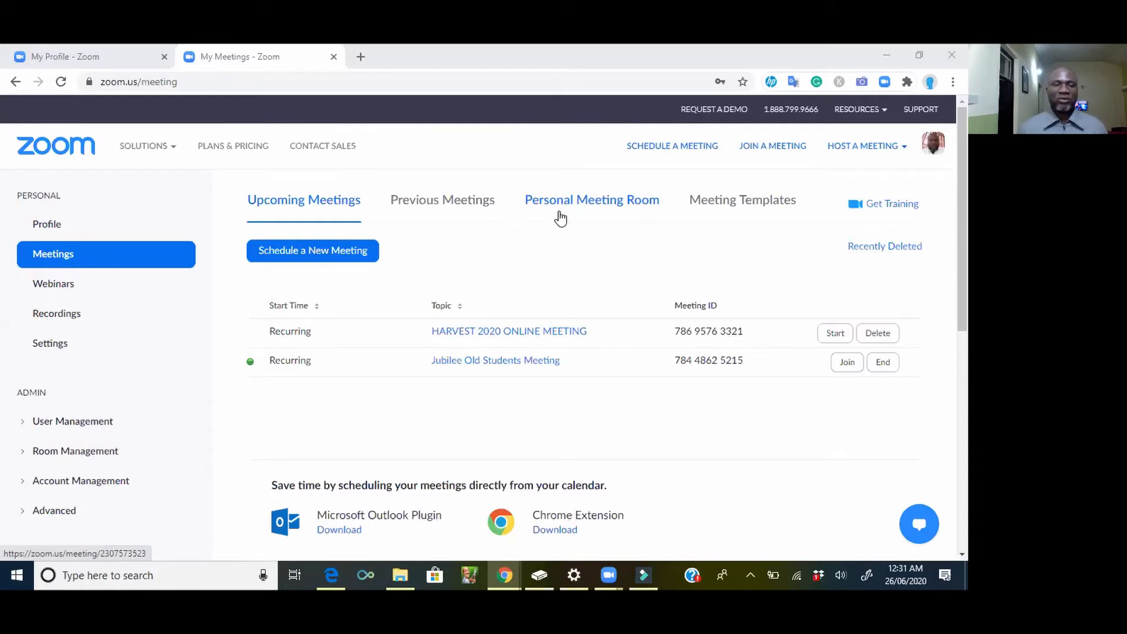
Open the account profile page and review the personal meeting ID, sign-in, user type, capacity and time settings.
{"action": "left_click", "coordinate": [57, 226]}
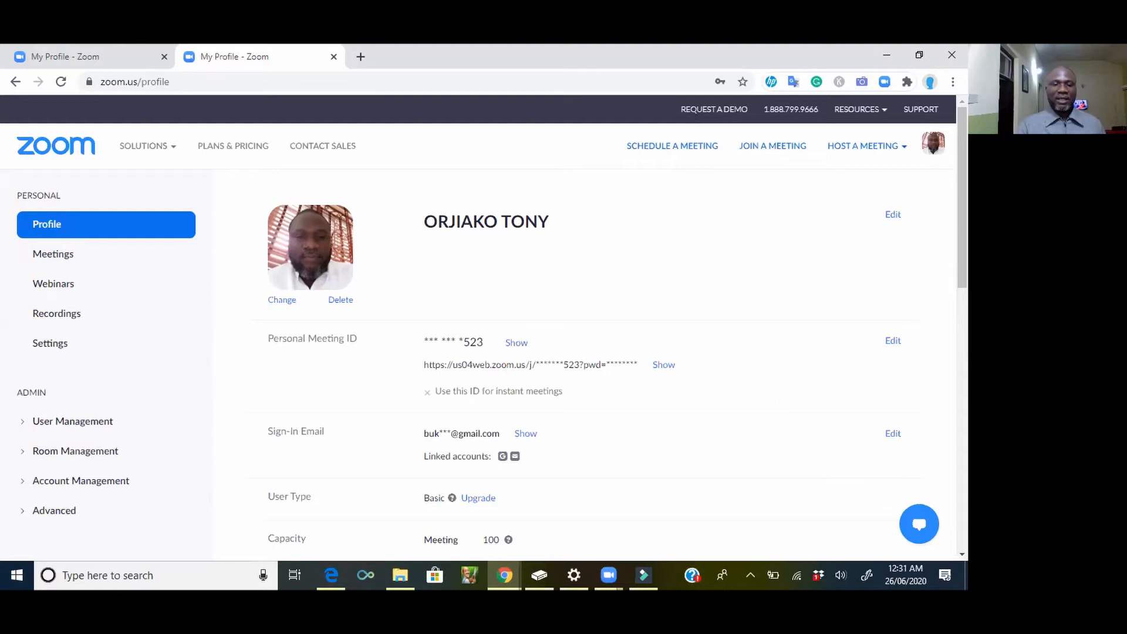
{"action": "scroll", "coordinate": [783, 374], "scroll_direction": "down", "scroll_amount": 2}
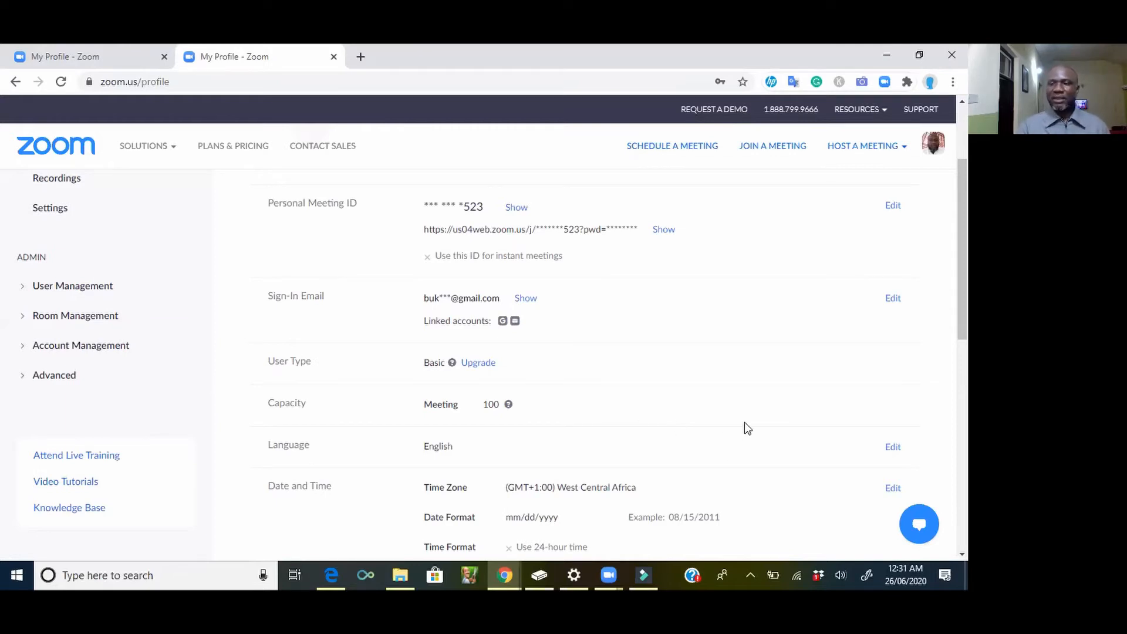
{"action": "scroll", "coordinate": [745, 426], "scroll_direction": "up", "scroll_amount": 3}
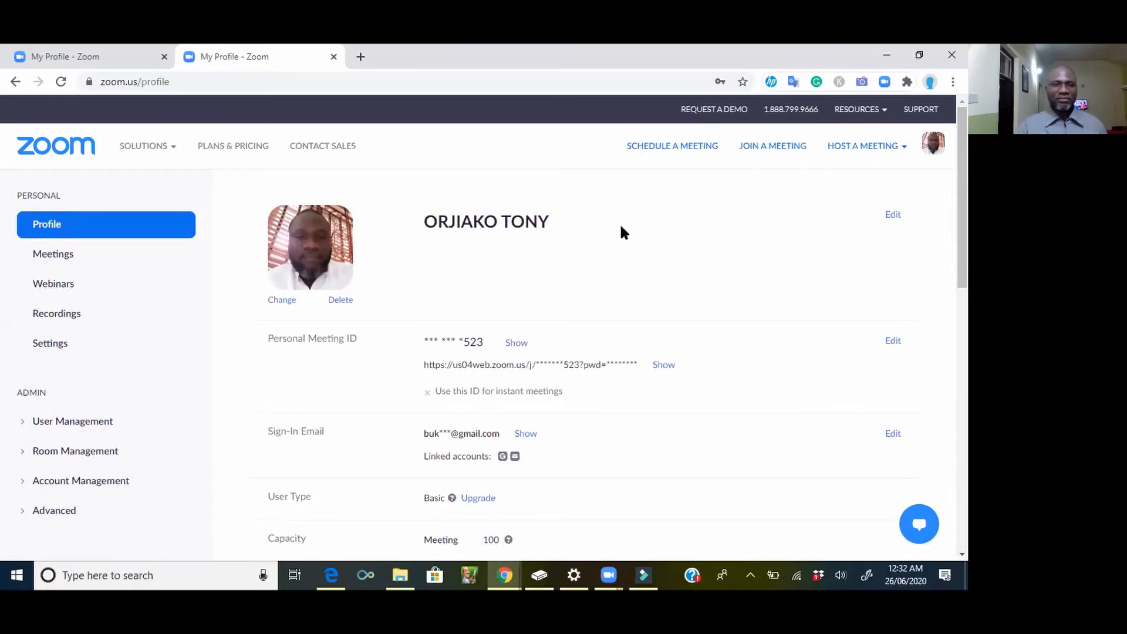
From the meetings list, view the resource links, the Join a Meeting page and the hosting options, returning to the list.
{"action": "left_click", "coordinate": [65, 254]}
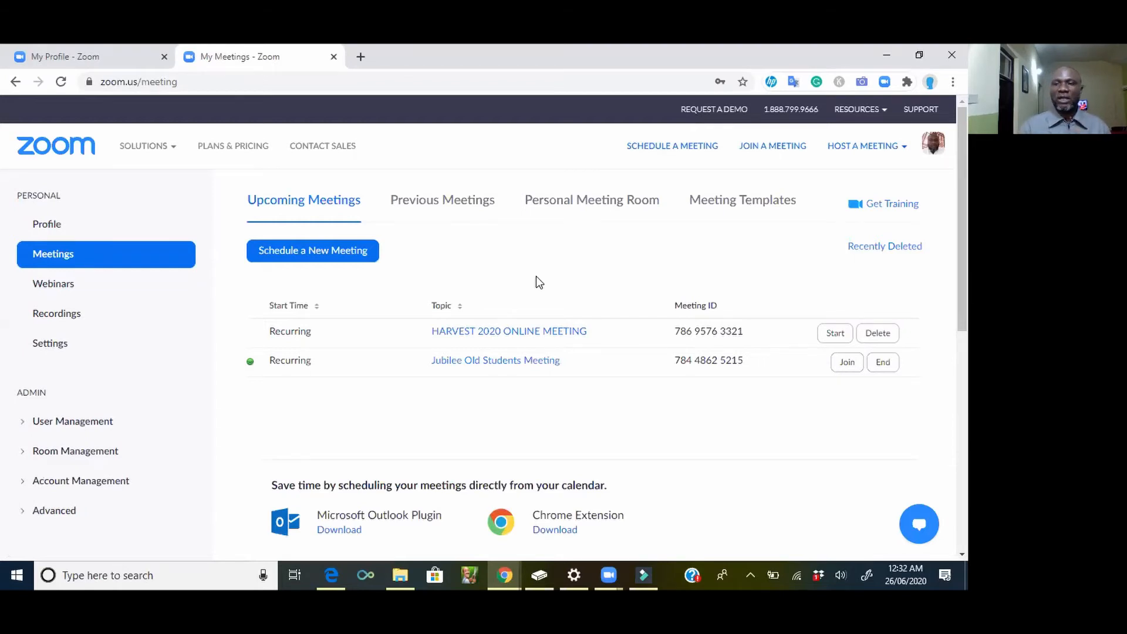
{"action": "left_click", "coordinate": [860, 109]}
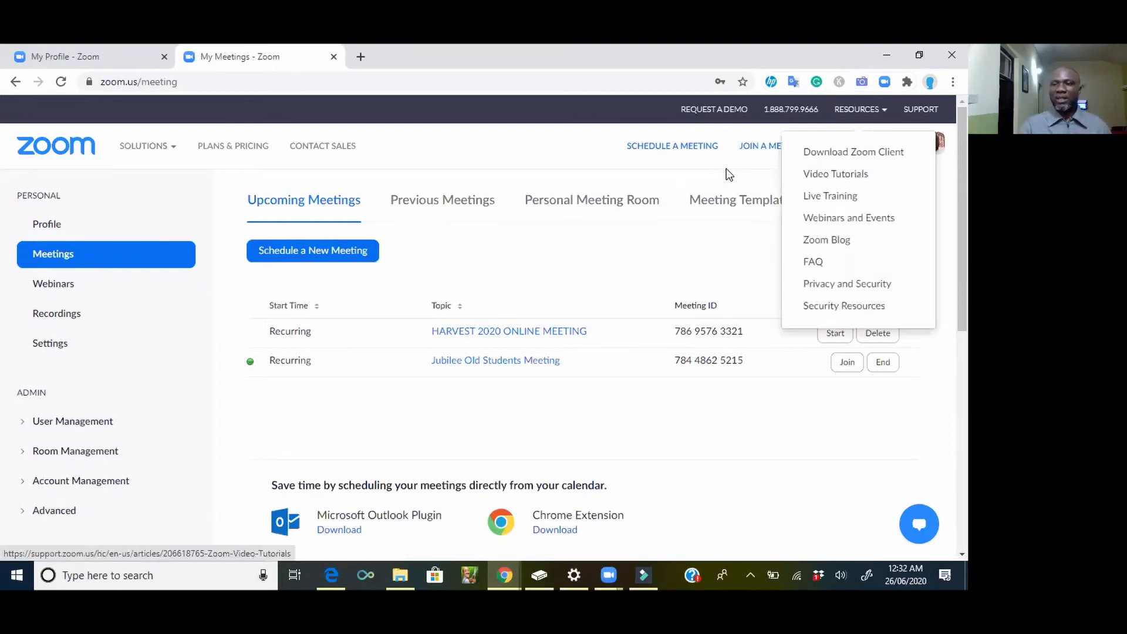
{"action": "left_click", "coordinate": [744, 150]}
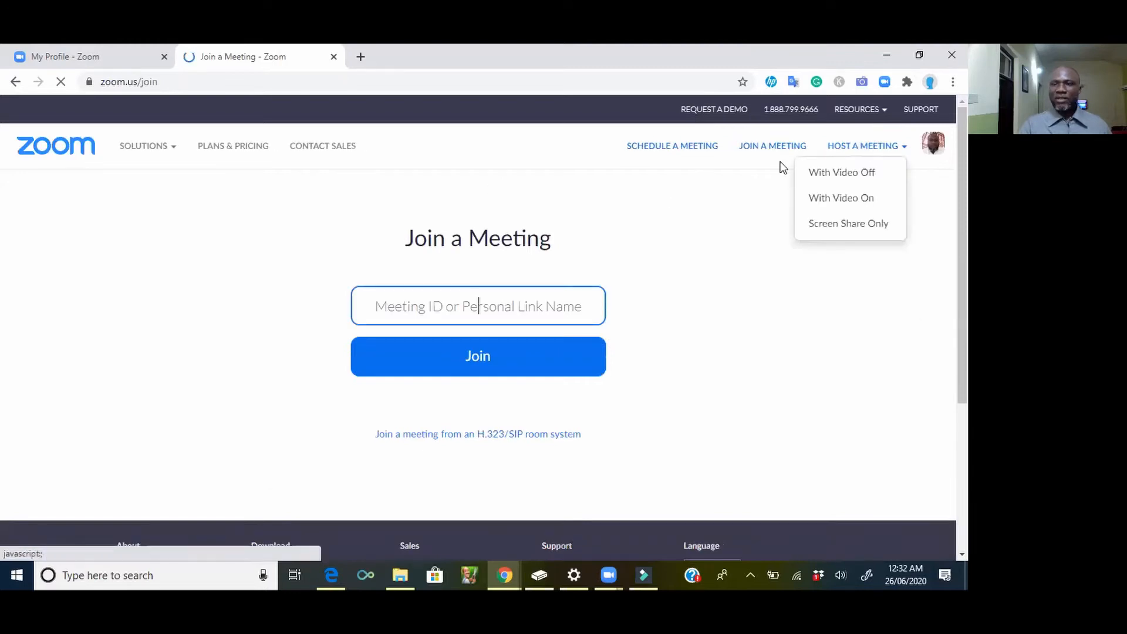
{"action": "left_click", "coordinate": [863, 151]}
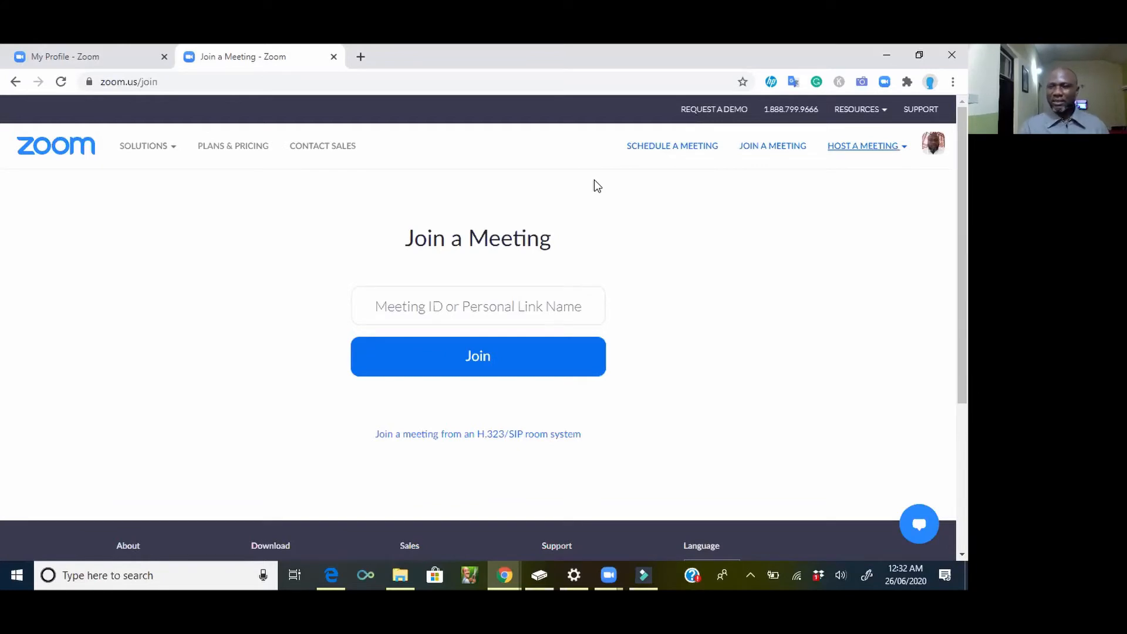
{"action": "mouse_move", "coordinate": [860, 151]}
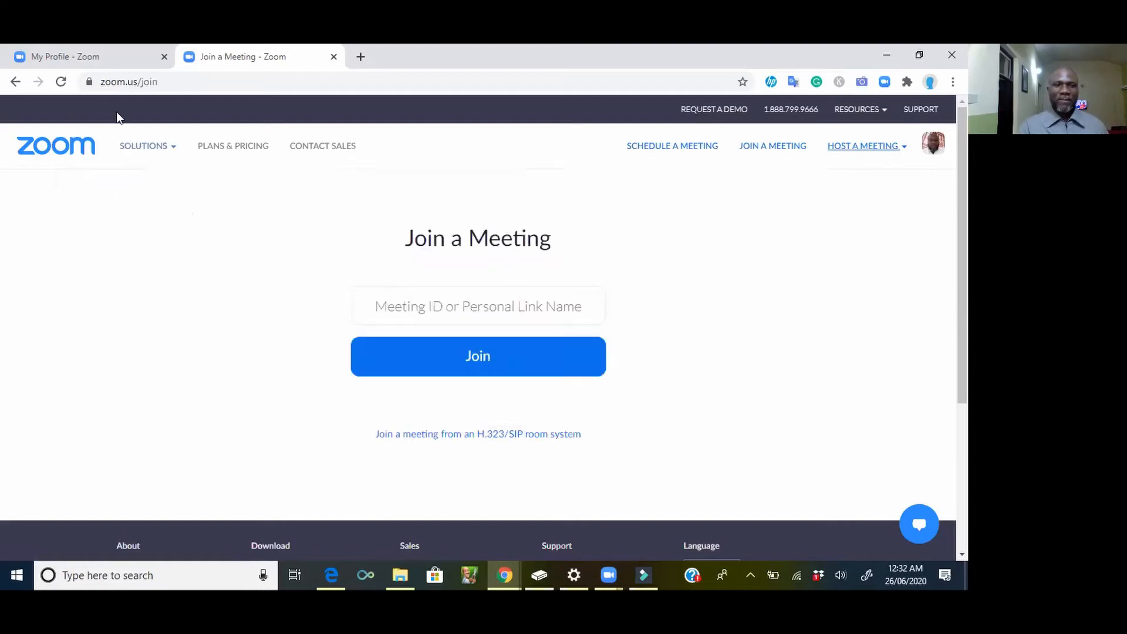
{"action": "left_click", "coordinate": [16, 83]}
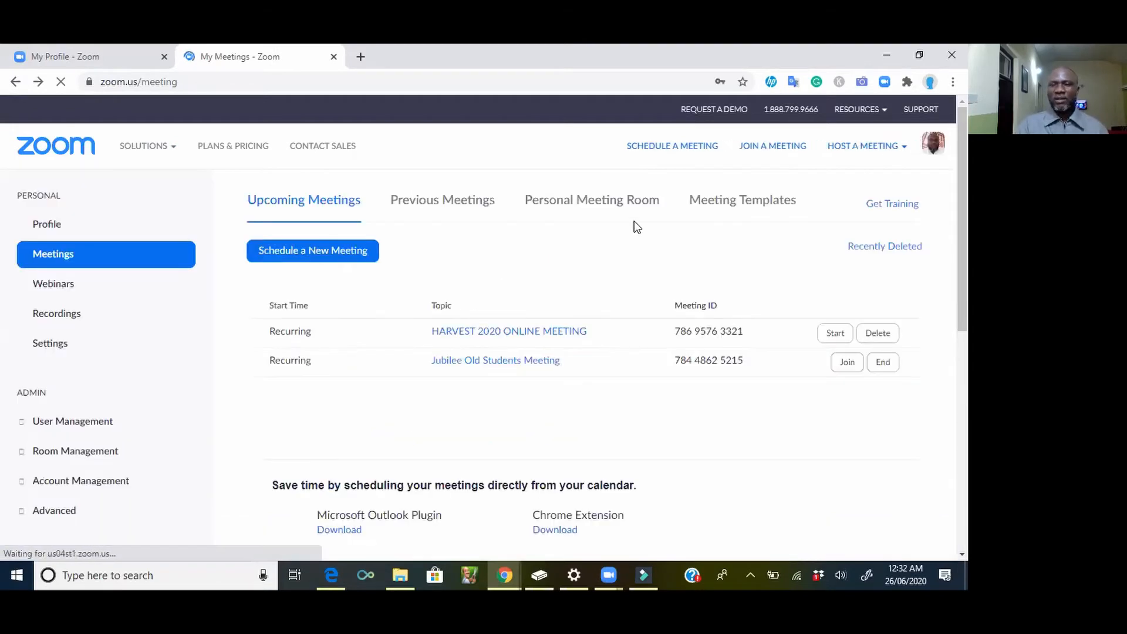
View the form for scheduling a meeting and return to the upcoming meetings list.
{"action": "left_click", "coordinate": [676, 148]}
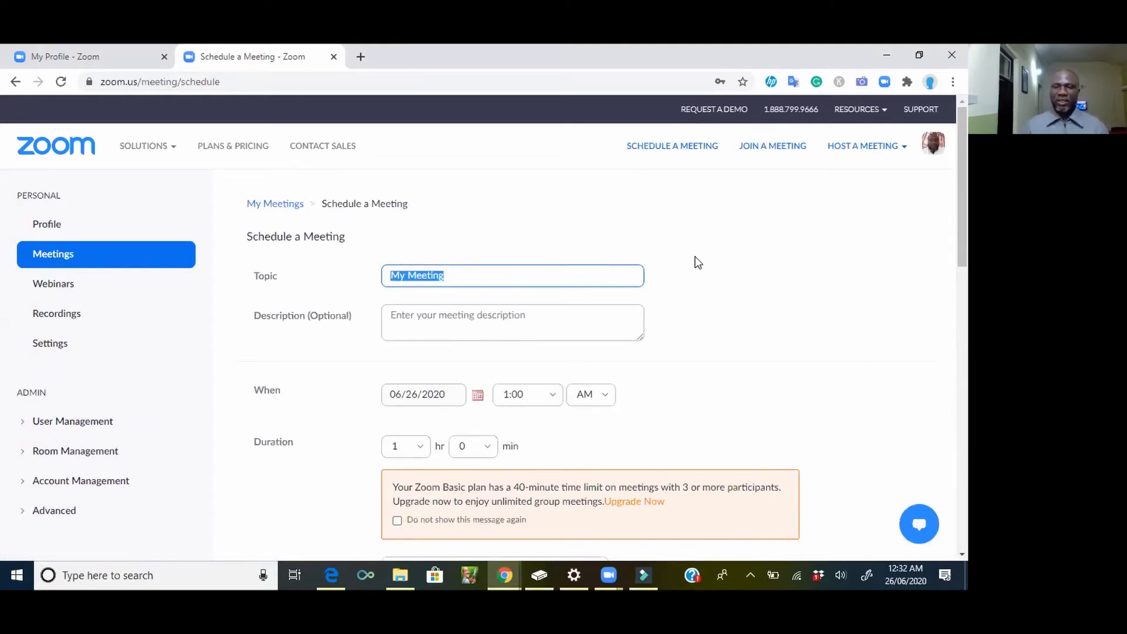
{"action": "left_click", "coordinate": [15, 82]}
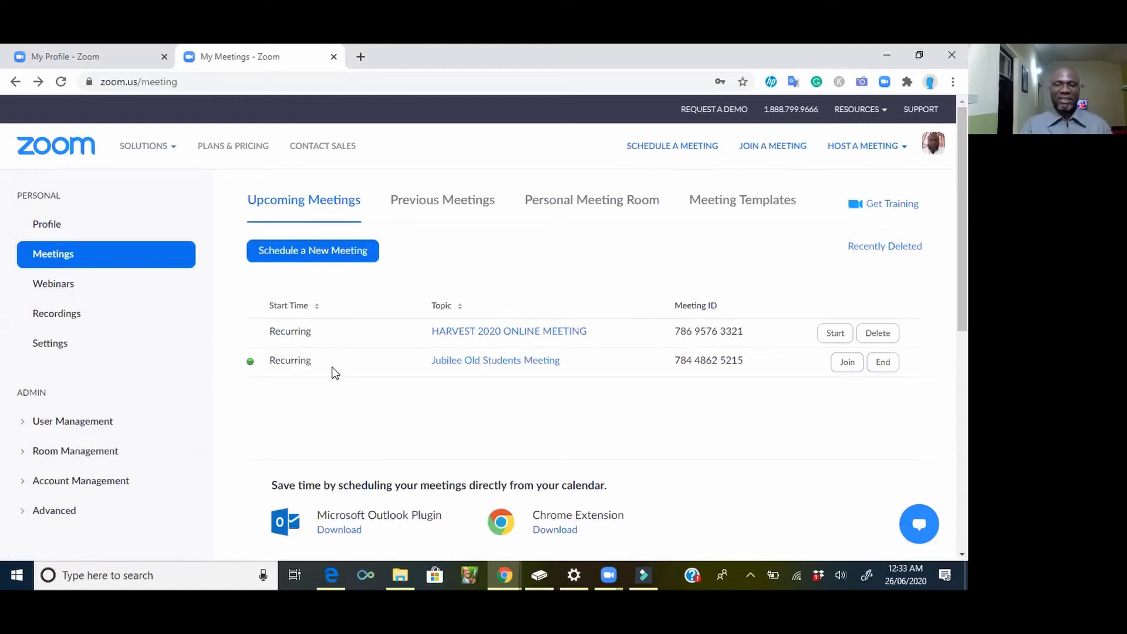
Start scheduling a new meeting and set its topic to "office meeting to discuss way forward", leaving the description empty.
{"action": "left_click", "coordinate": [675, 148]}
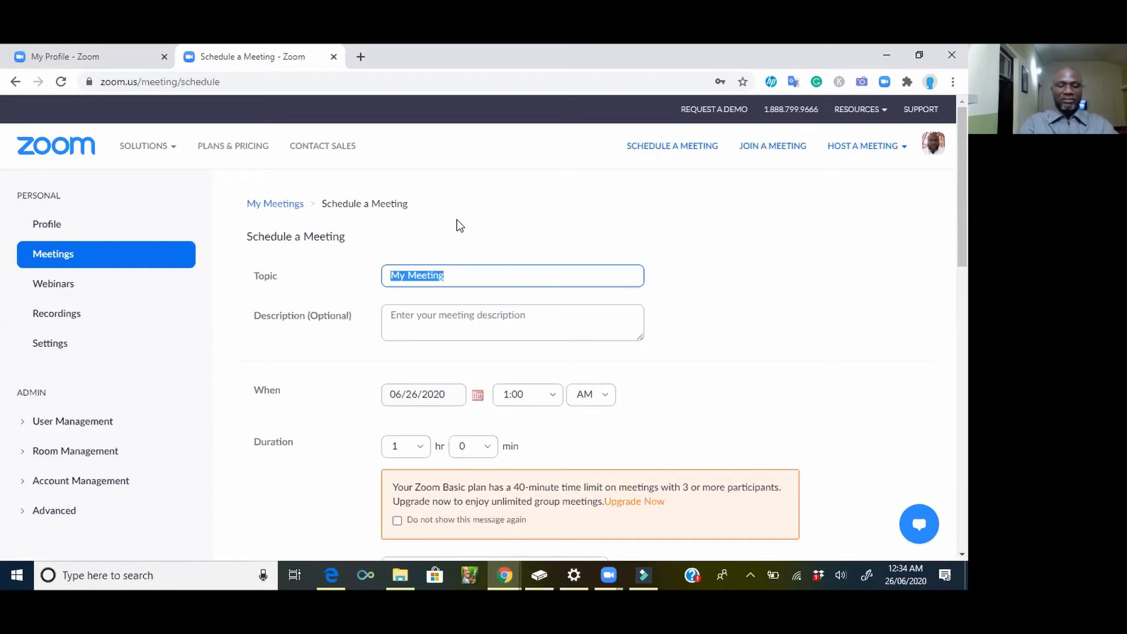
{"action": "type", "text": "office "}
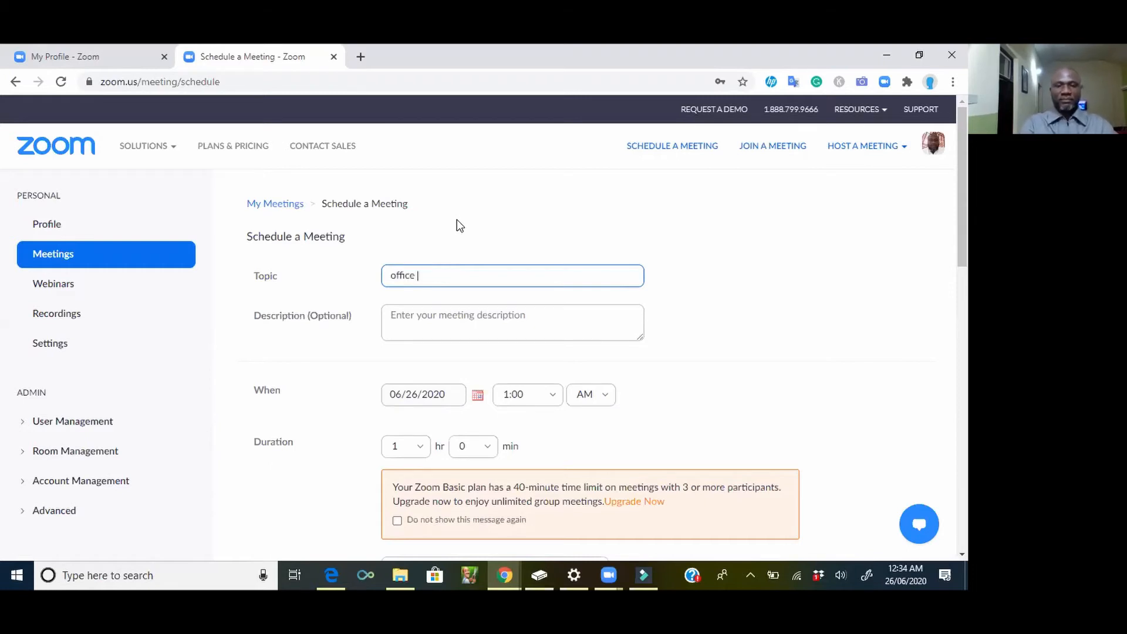
{"action": "type", "text": "meet"}
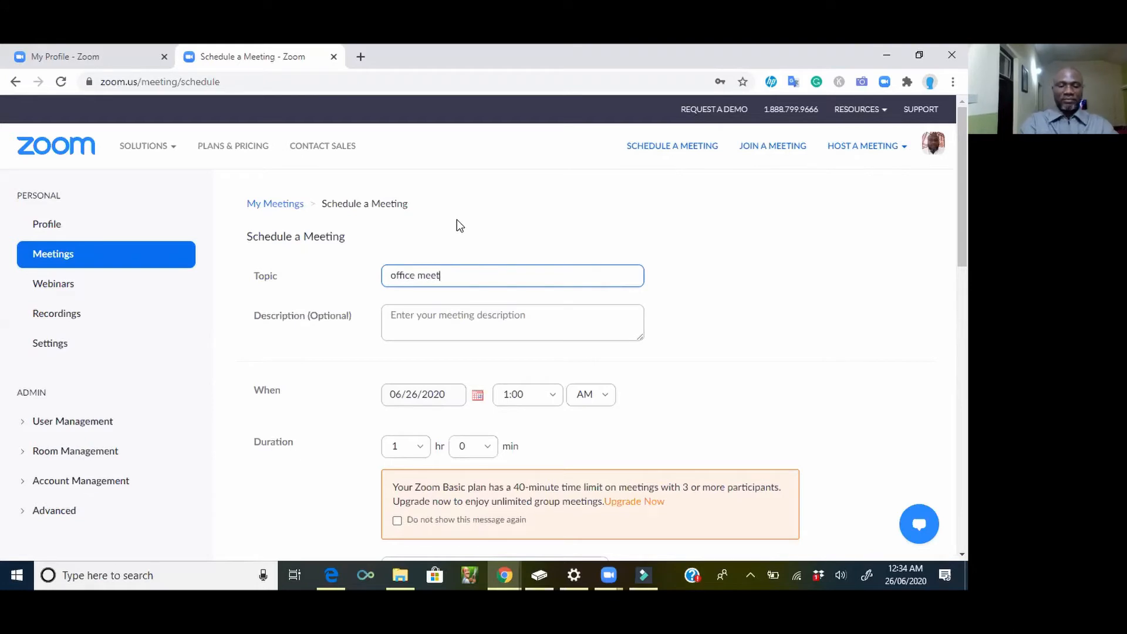
{"action": "type", "text": "ing to di"}
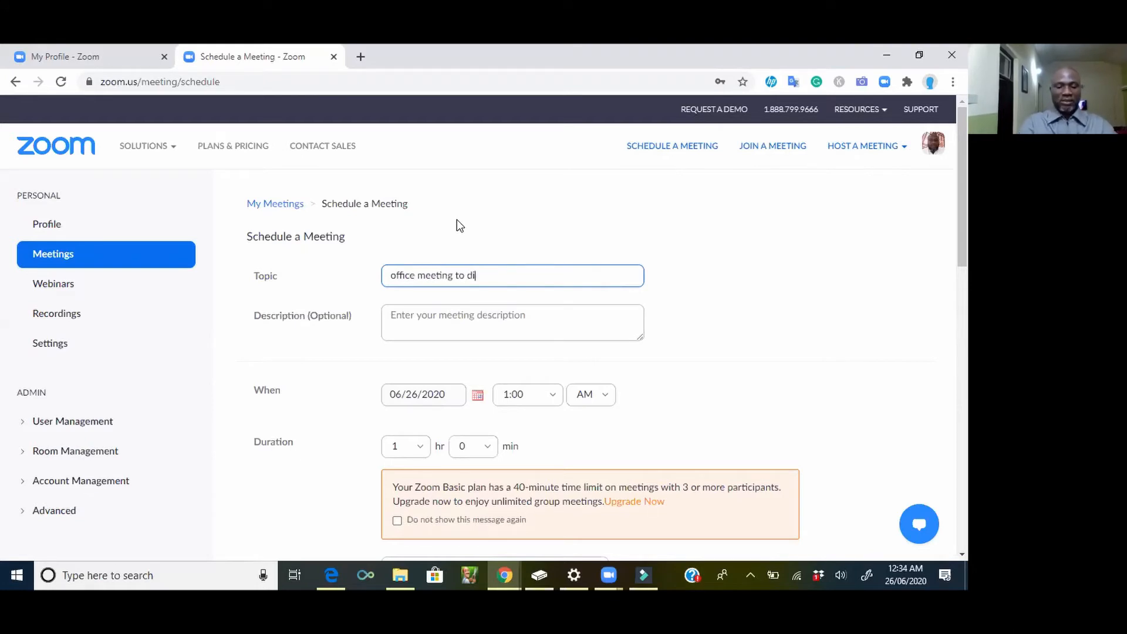
{"action": "type", "text": "scuss way"}
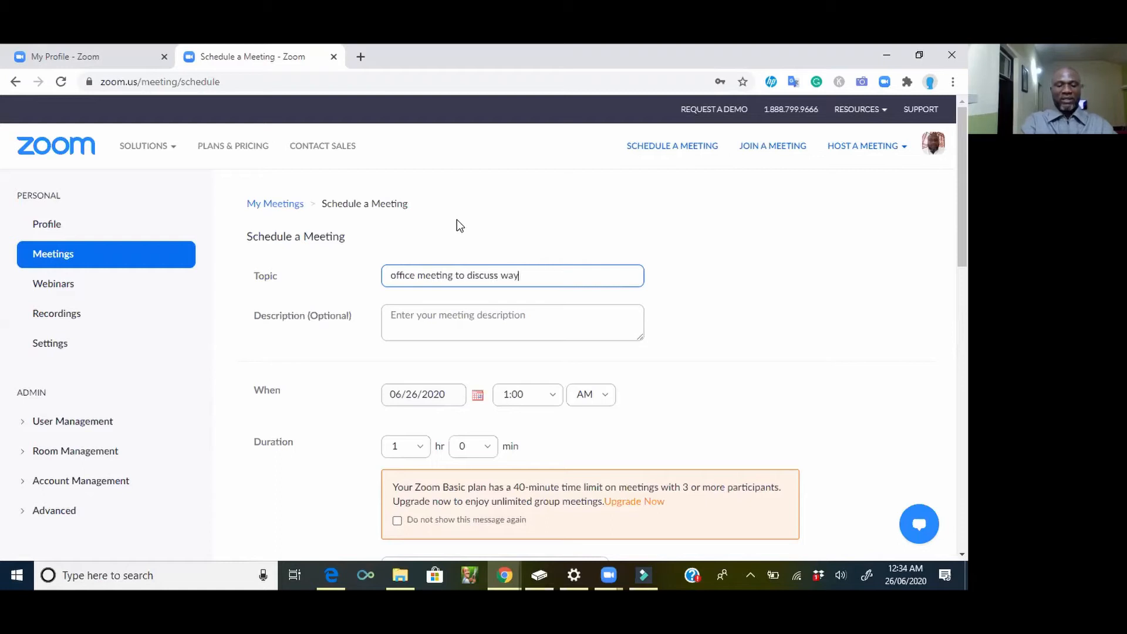
{"action": "type", "text": " forwrd"}
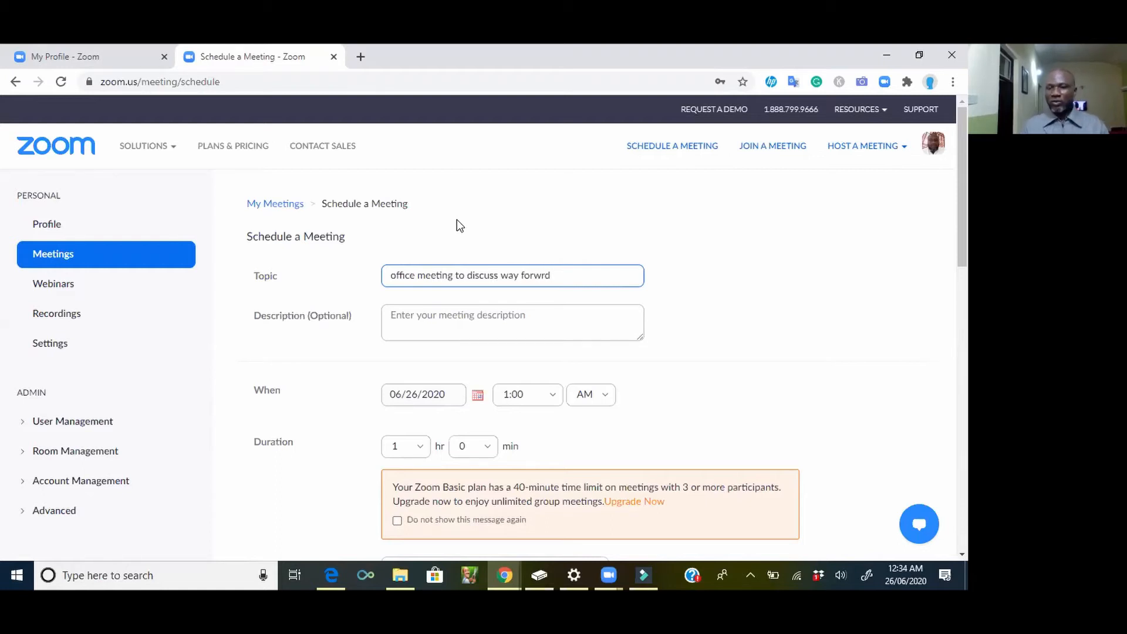
{"action": "key", "text": "ctrl+shift+Left"}
{"action": "type", "text": "forw"}
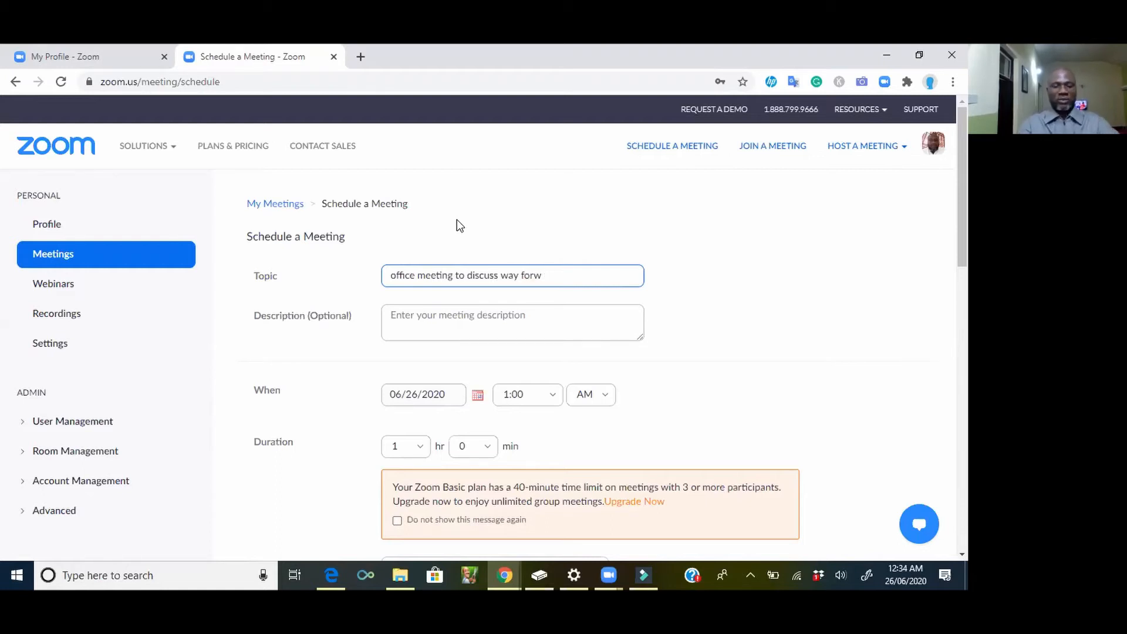
{"action": "type", "text": "ard"}
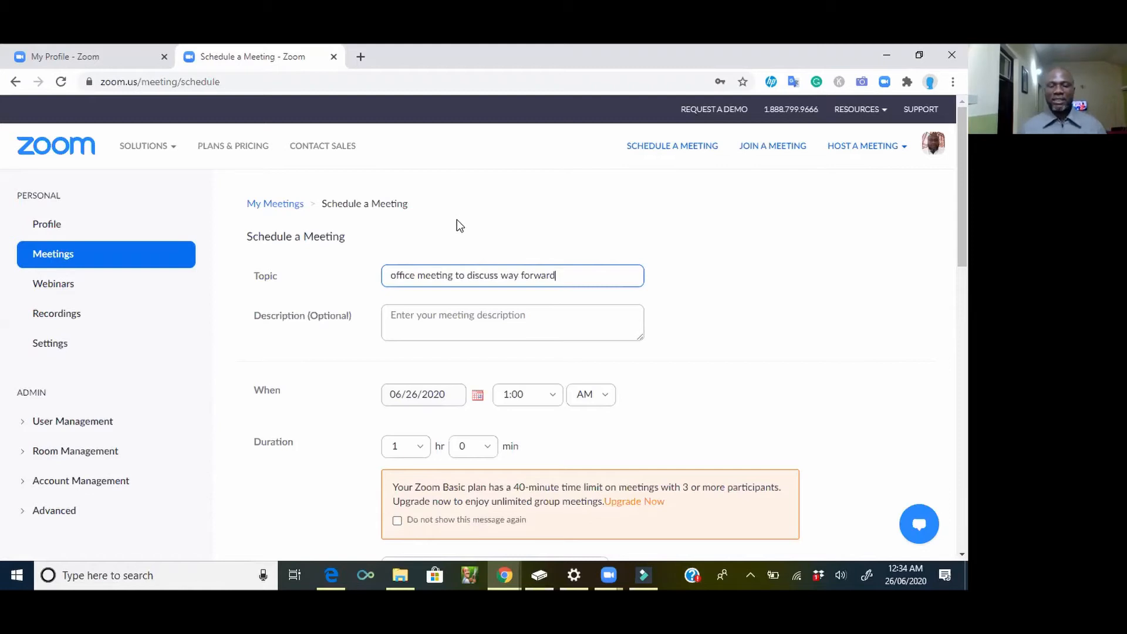
{"action": "left_click", "coordinate": [455, 330]}
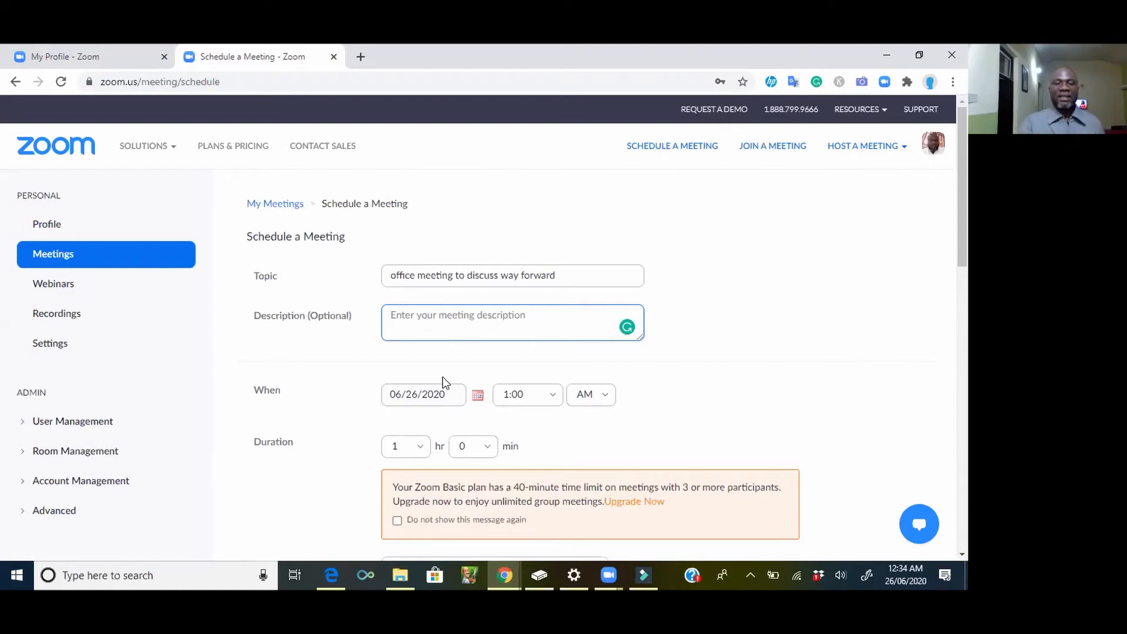
Set the meeting's date to 06/30/2020 and its start time to 2:00 PM.
{"action": "left_click", "coordinate": [476, 397]}
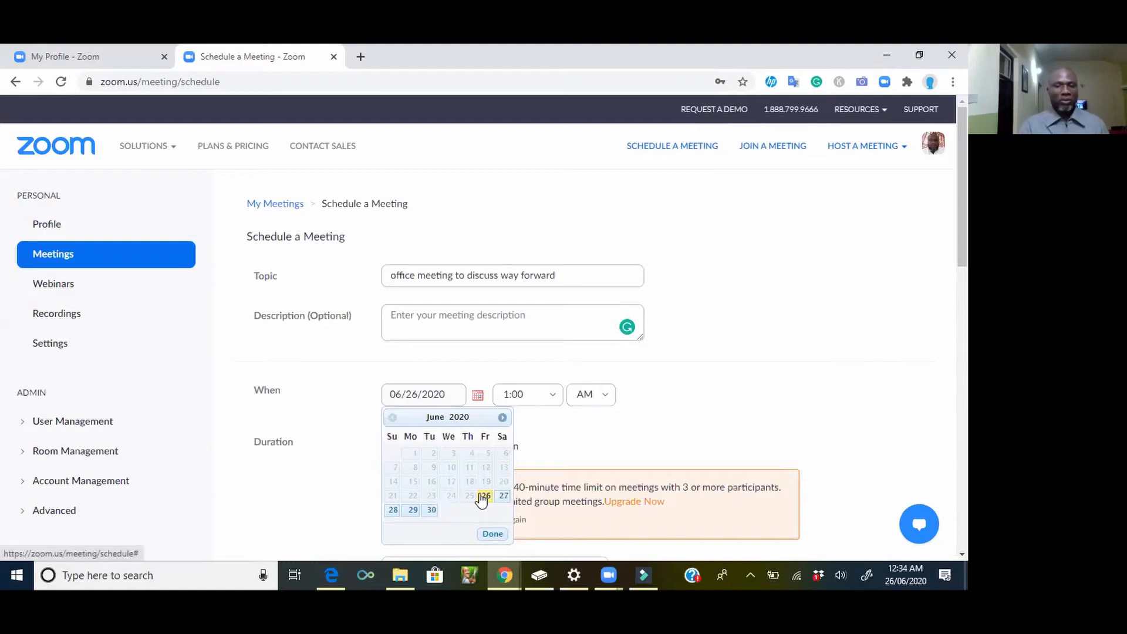
{"action": "left_click", "coordinate": [501, 417]}
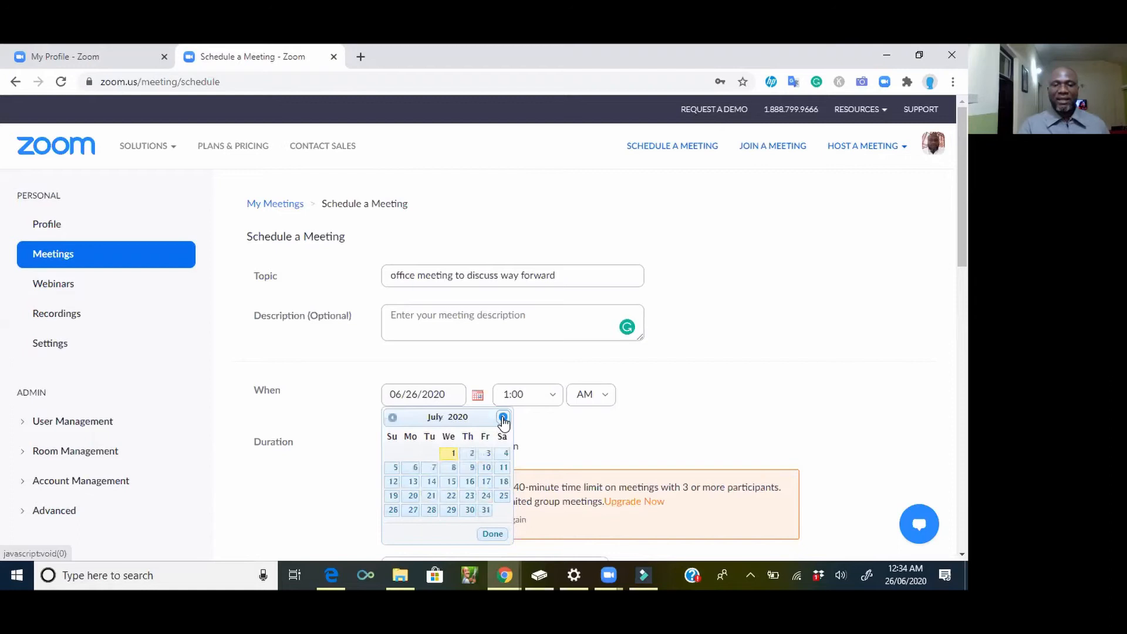
{"action": "left_click", "coordinate": [391, 417]}
{"action": "left_click", "coordinate": [430, 508]}
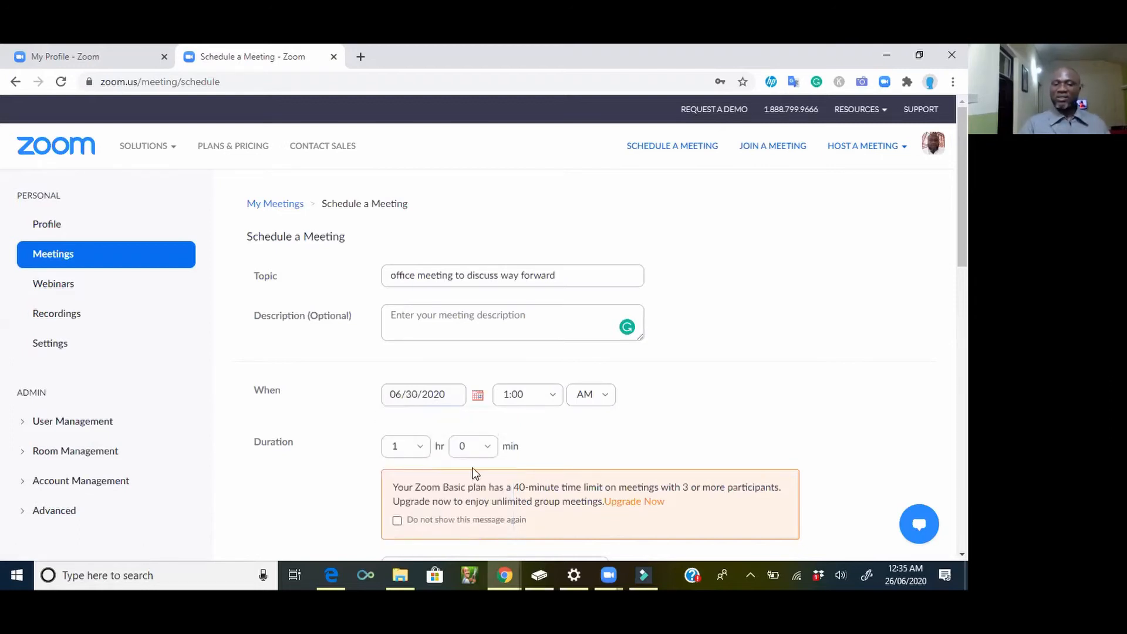
{"action": "left_click", "coordinate": [552, 400]}
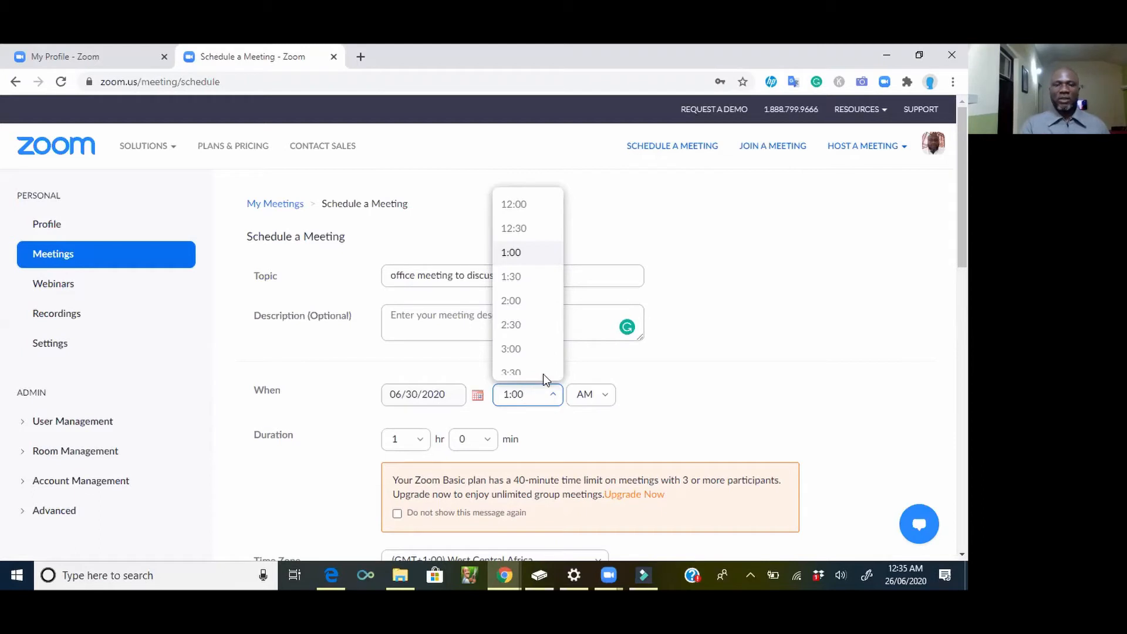
{"action": "left_click", "coordinate": [524, 300]}
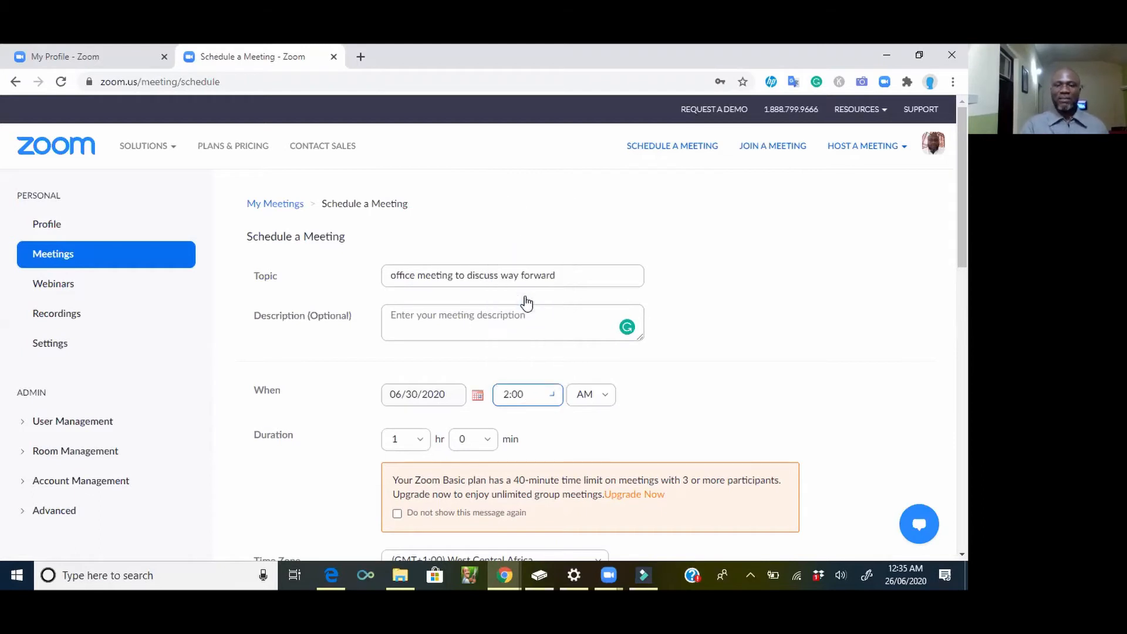
{"action": "left_click", "coordinate": [597, 394]}
{"action": "left_click", "coordinate": [582, 451]}
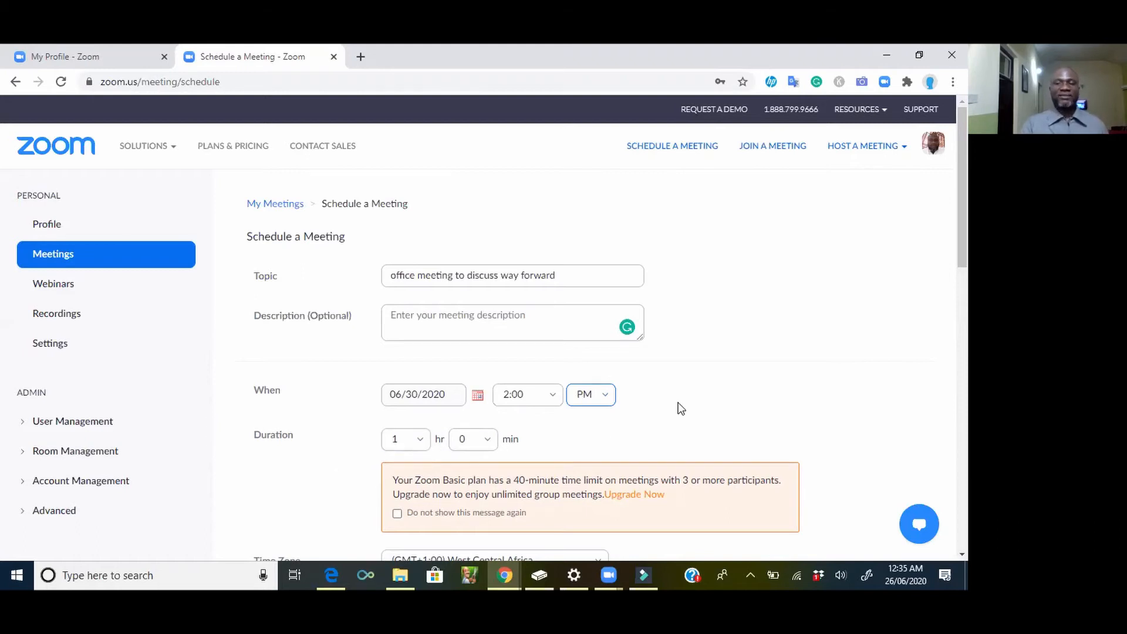
Set the meeting's duration to 0 hr 45 min.
{"action": "scroll", "coordinate": [681, 409], "scroll_direction": "down", "scroll_amount": 2}
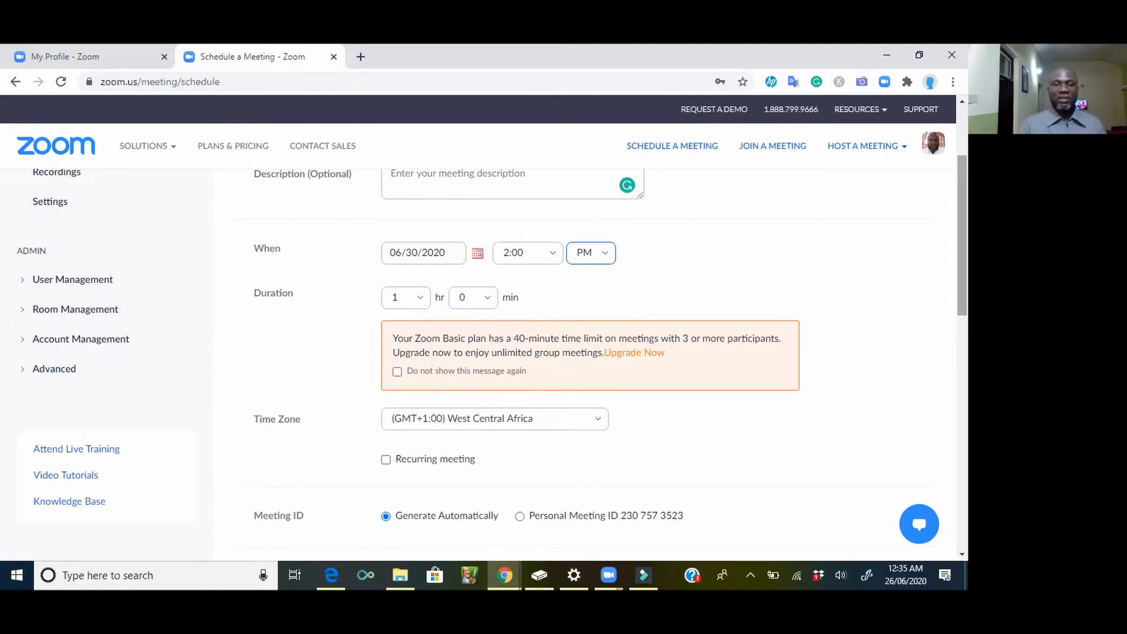
{"action": "left_click", "coordinate": [424, 303]}
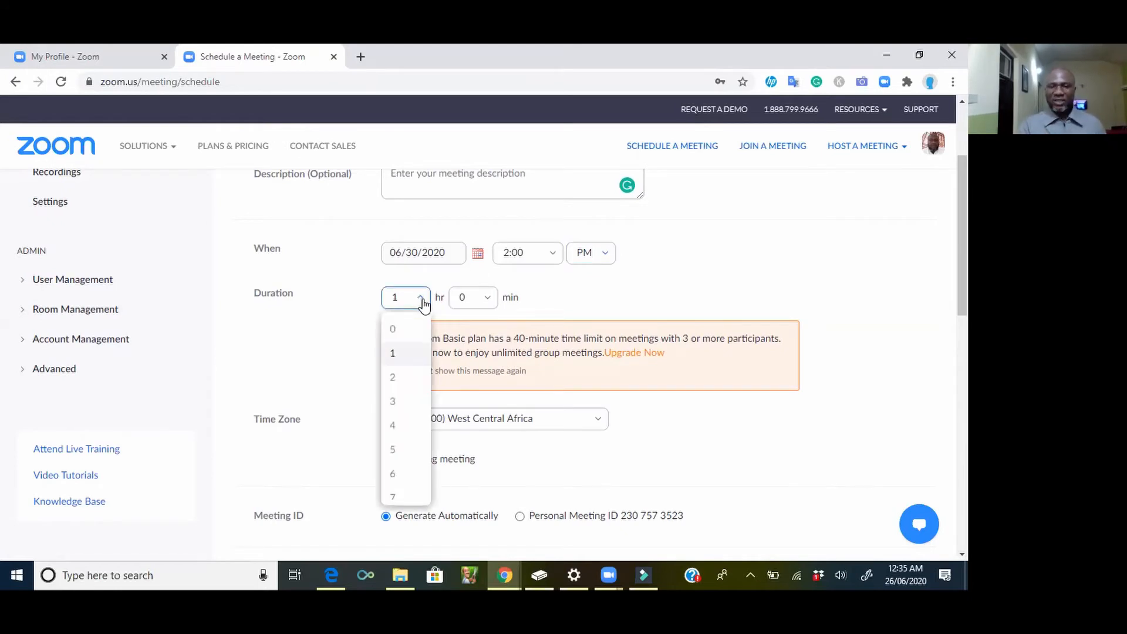
{"action": "left_click", "coordinate": [487, 301]}
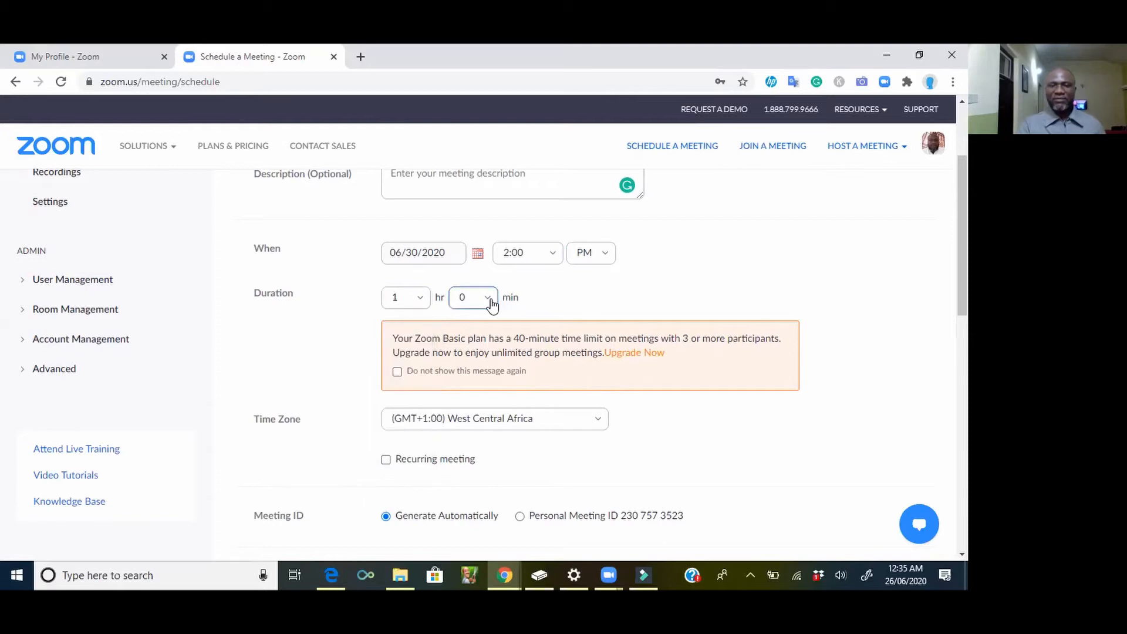
{"action": "left_click", "coordinate": [489, 302]}
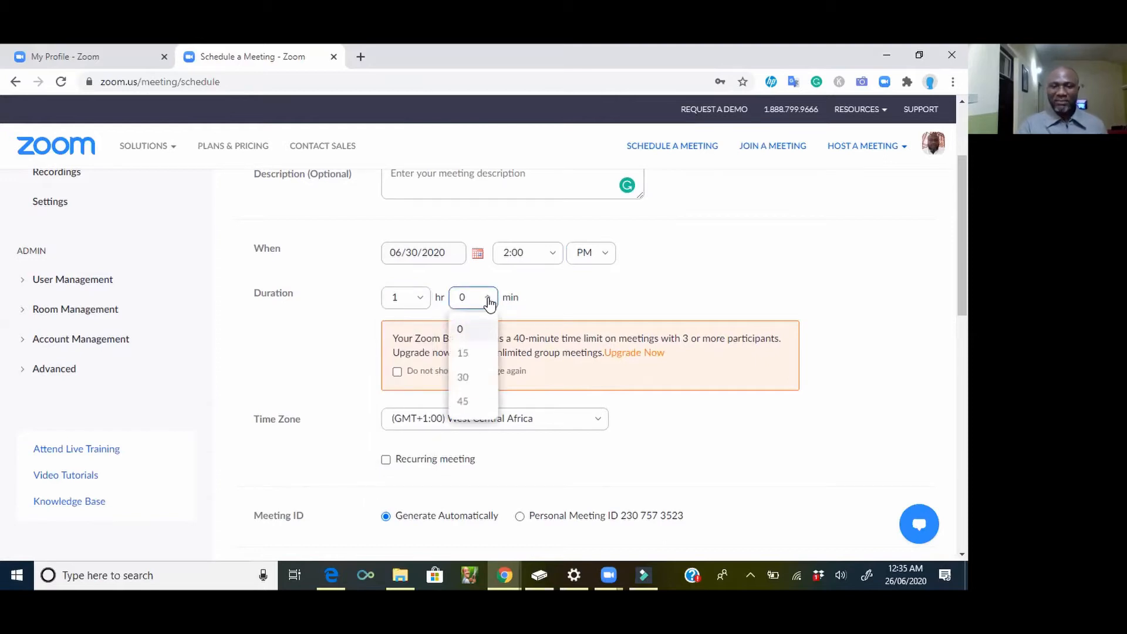
{"action": "left_click", "coordinate": [465, 402]}
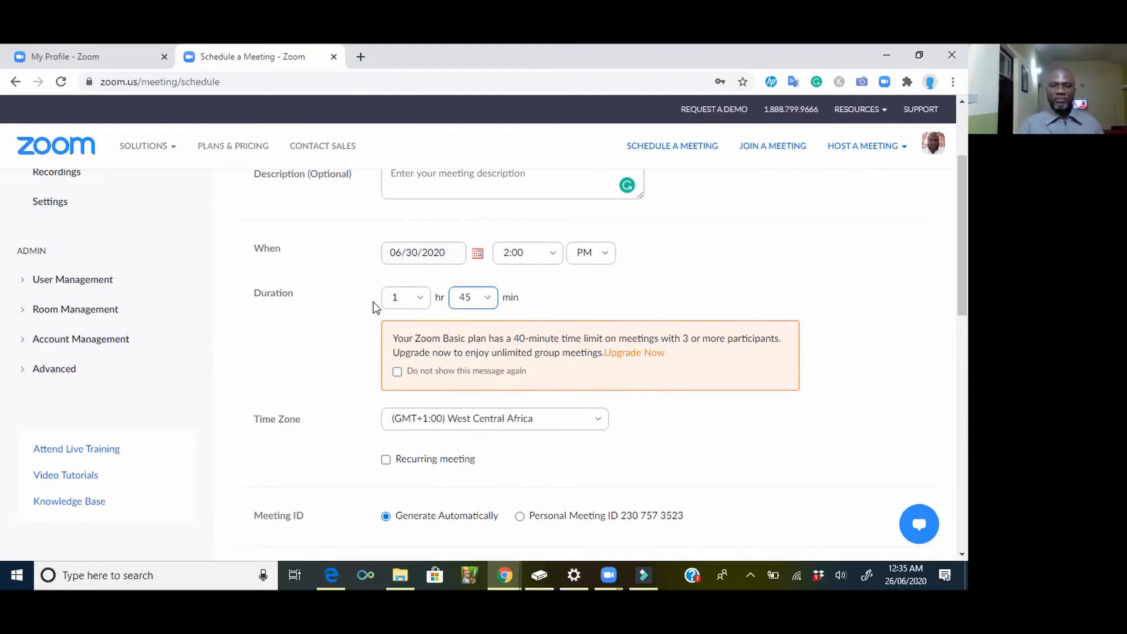
{"action": "left_click", "coordinate": [402, 298]}
{"action": "left_click", "coordinate": [407, 330]}
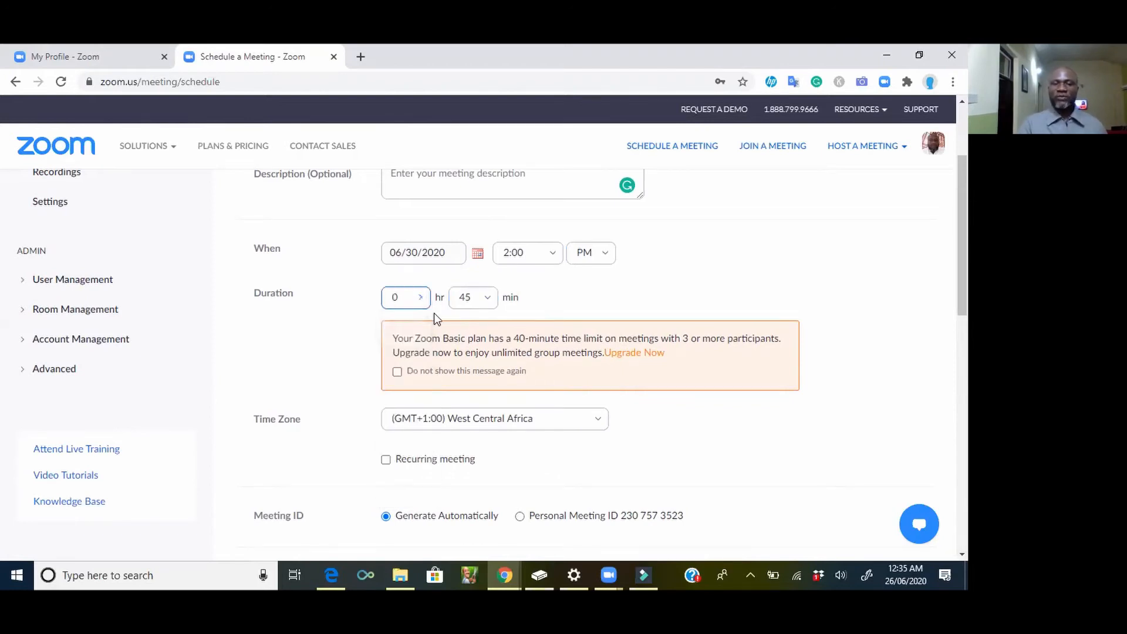
{"action": "left_click", "coordinate": [573, 303]}
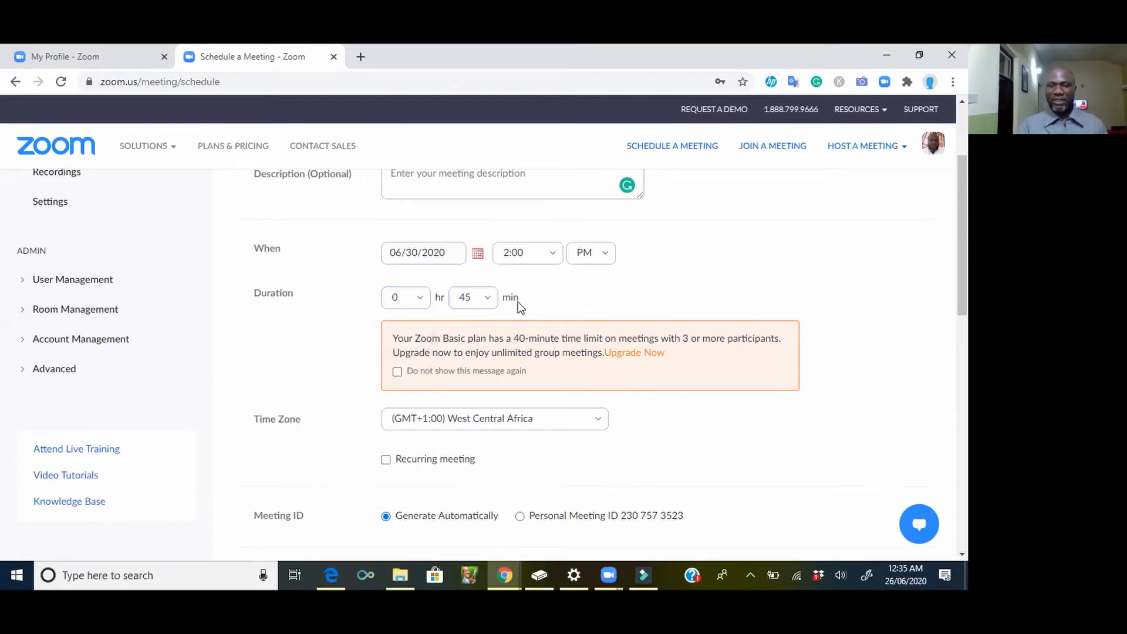
Try a duration of 30 minutes and set the minutes back to 45.
{"action": "left_click", "coordinate": [488, 298]}
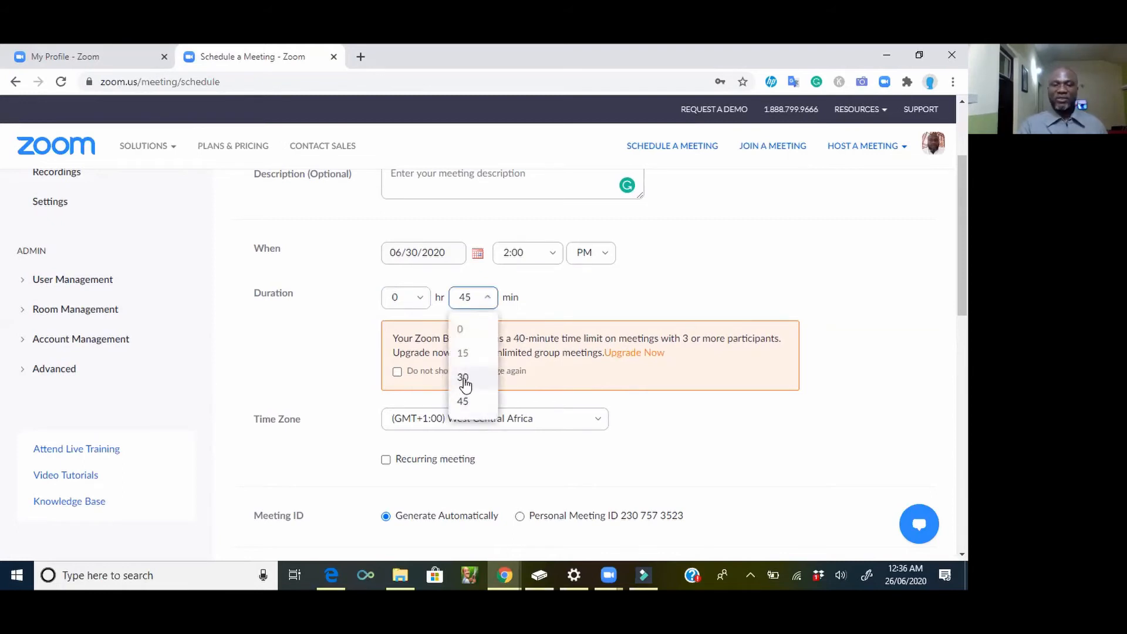
{"action": "left_click", "coordinate": [463, 379]}
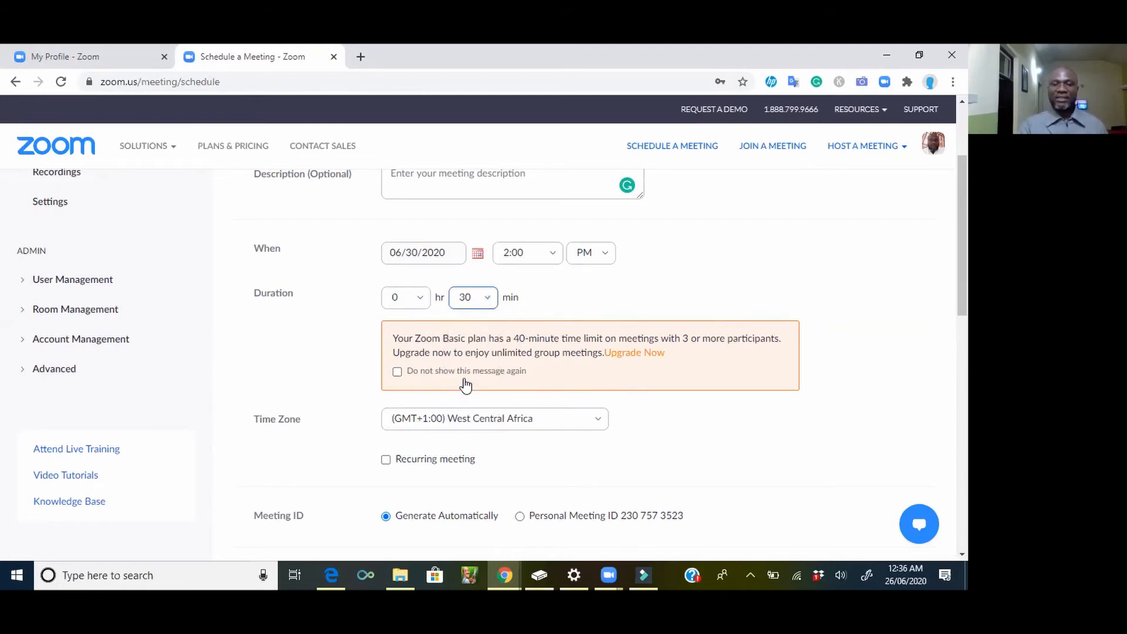
{"action": "left_click", "coordinate": [490, 303]}
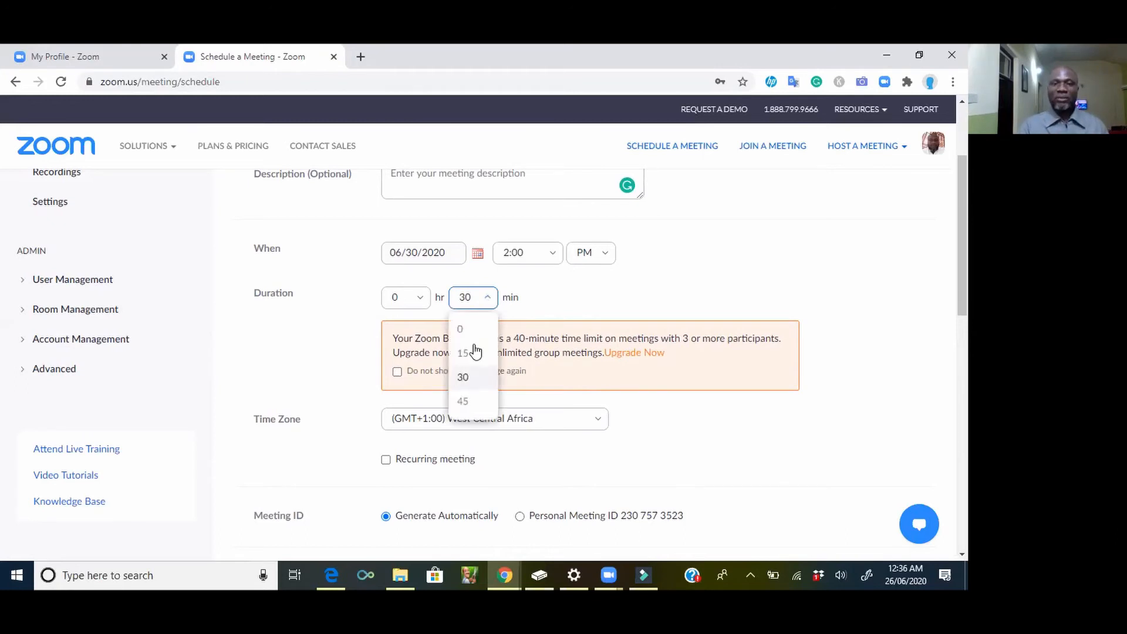
{"action": "left_click", "coordinate": [467, 401]}
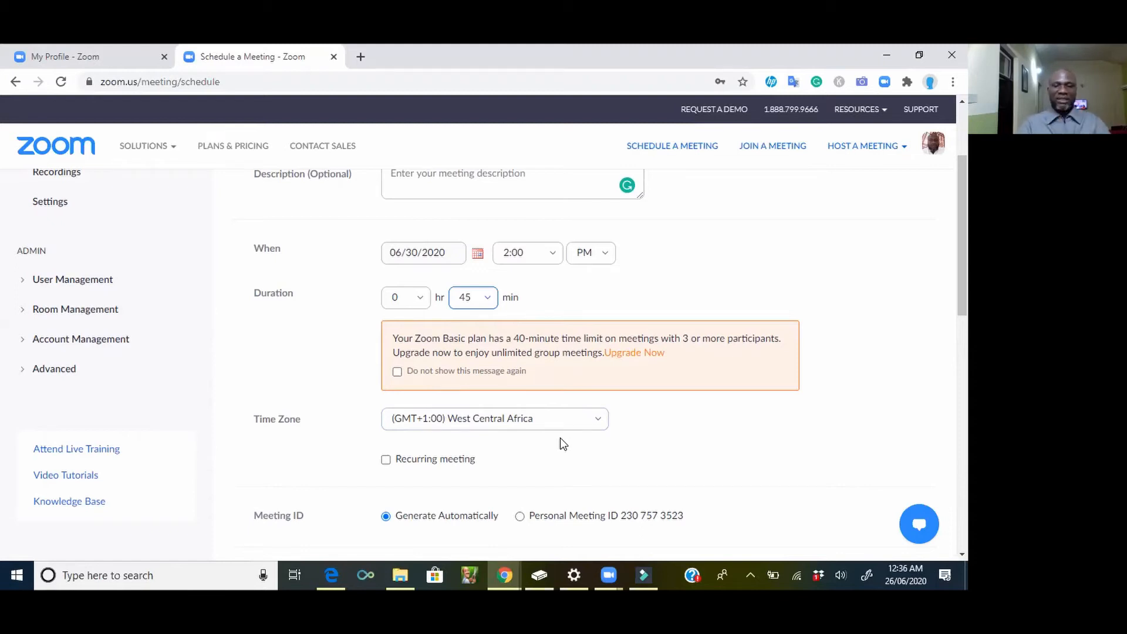
View the available time zones without changing the selection, and turn the recurring meeting option on and off again.
{"action": "left_click", "coordinate": [596, 425]}
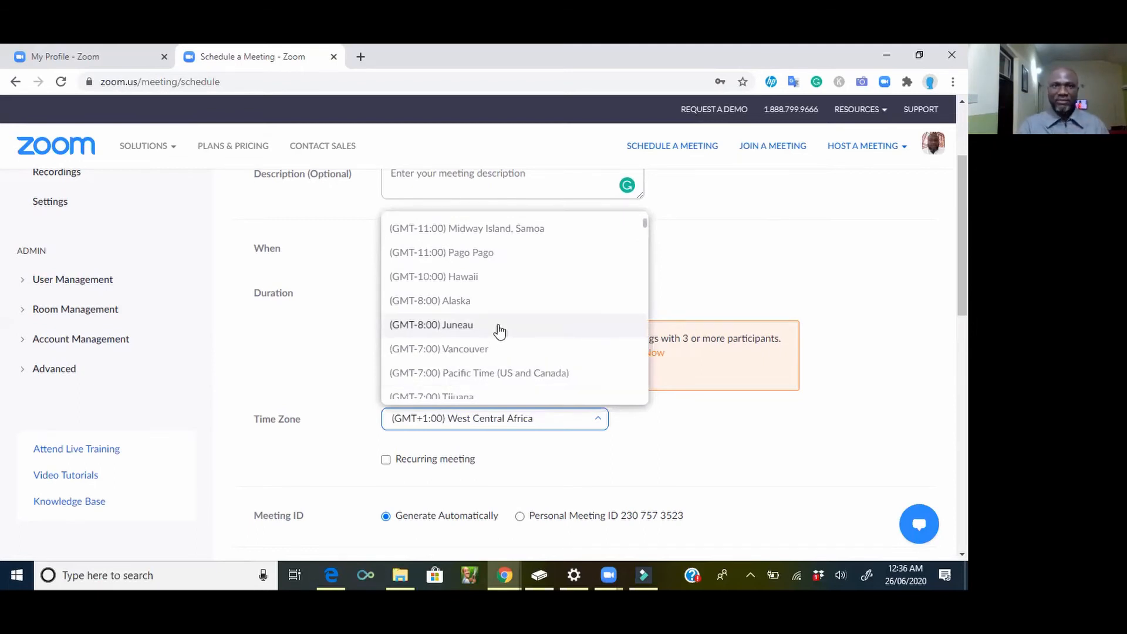
{"action": "left_click", "coordinate": [663, 458]}
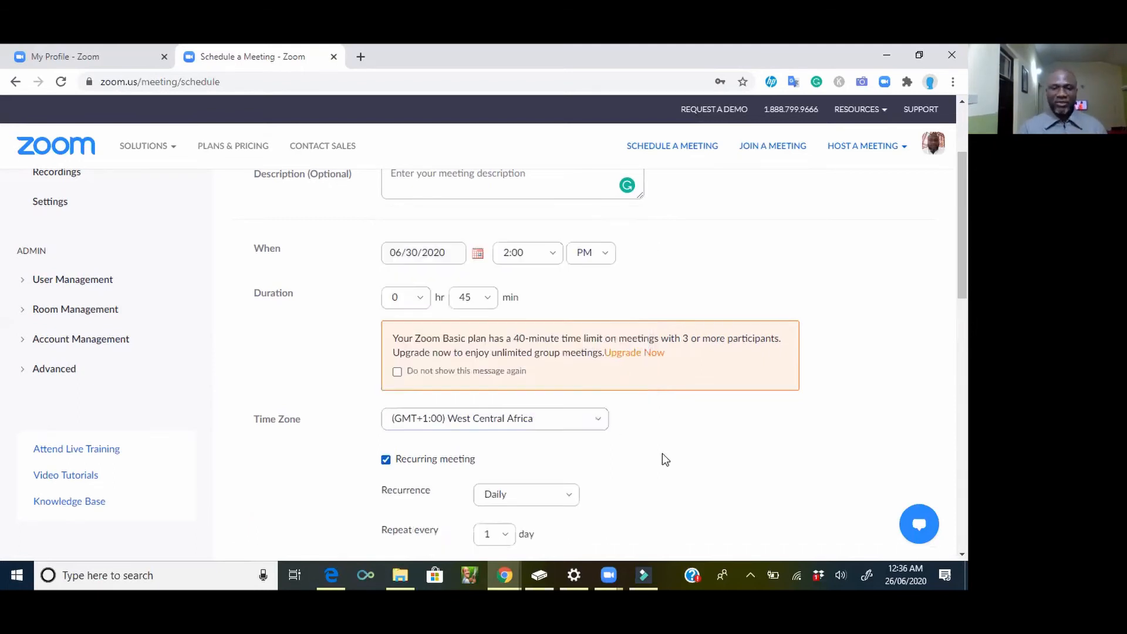
{"action": "left_click", "coordinate": [386, 458]}
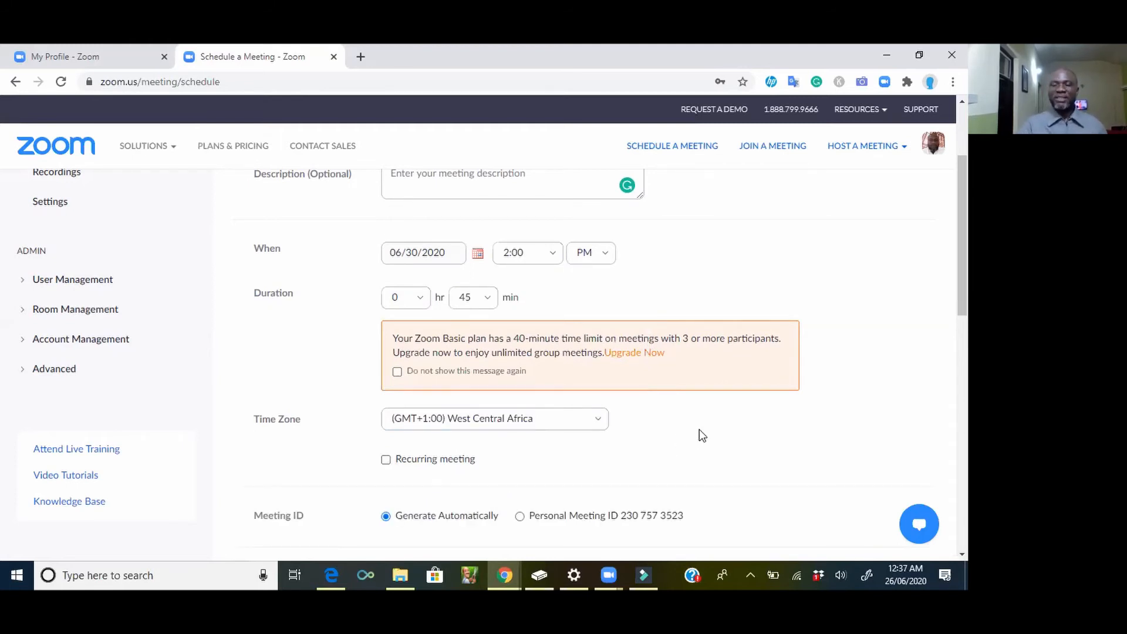
Make the meeting recurring, try the Weekly recurrence, and set the recurrence to No Fixed Time.
{"action": "scroll", "coordinate": [699, 435], "scroll_direction": "down", "scroll_amount": 3}
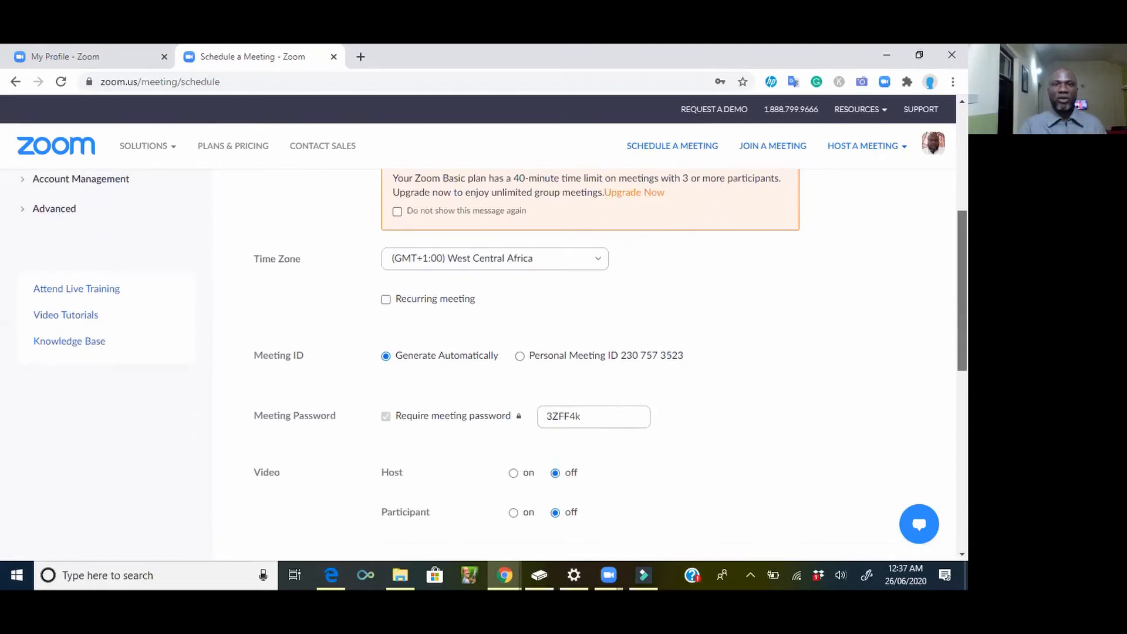
{"action": "left_click", "coordinate": [385, 301]}
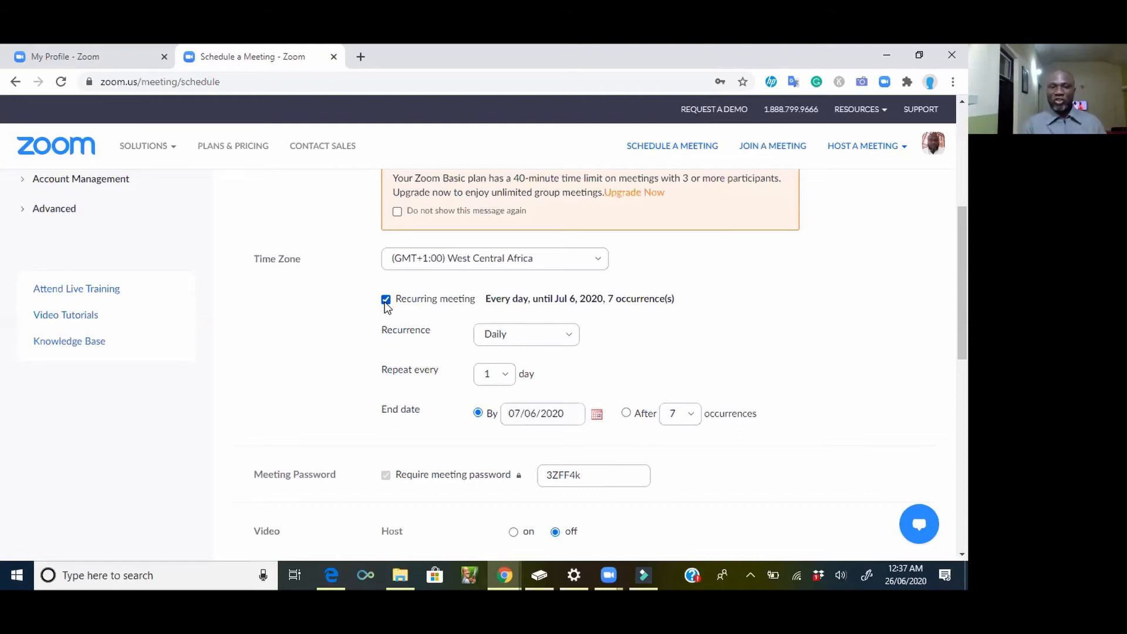
{"action": "left_click", "coordinate": [568, 334]}
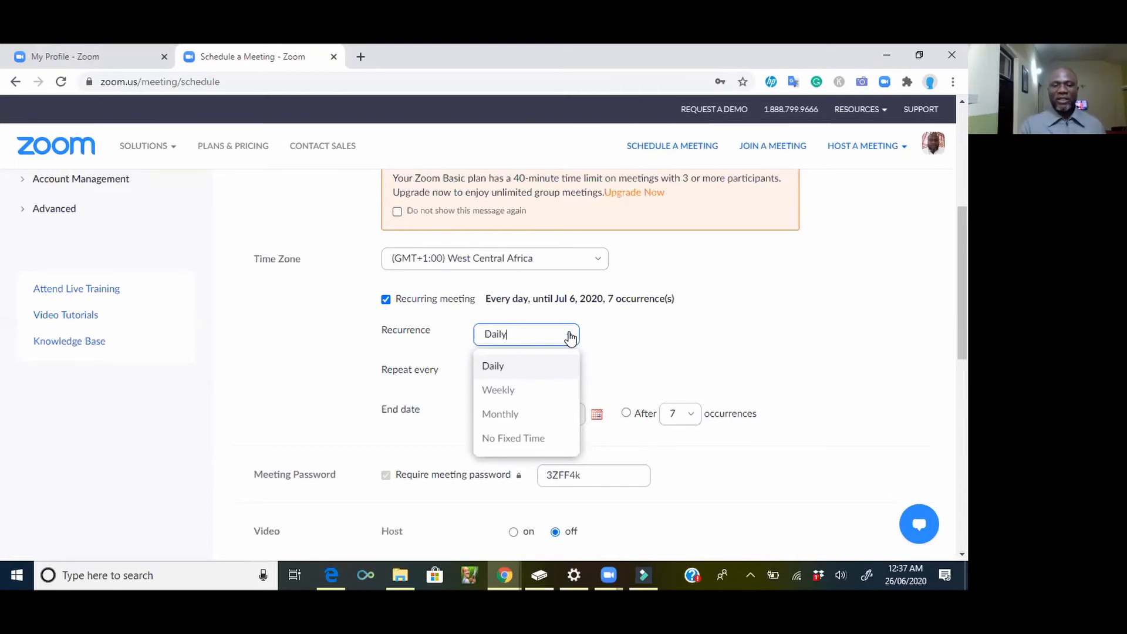
{"action": "left_click", "coordinate": [527, 390]}
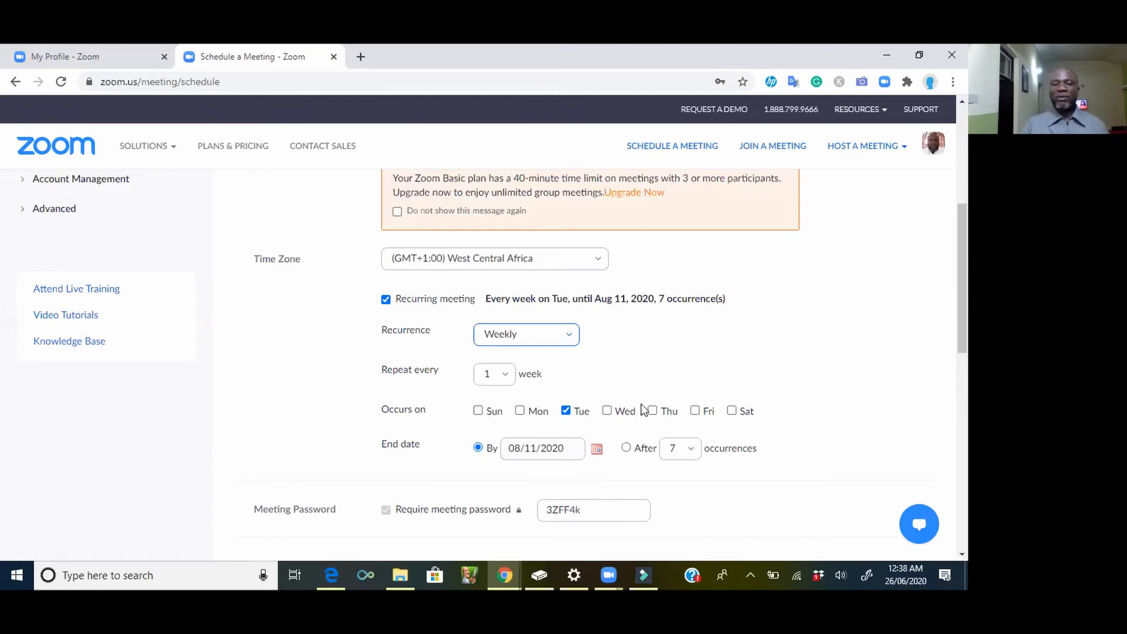
{"action": "left_click", "coordinate": [565, 333]}
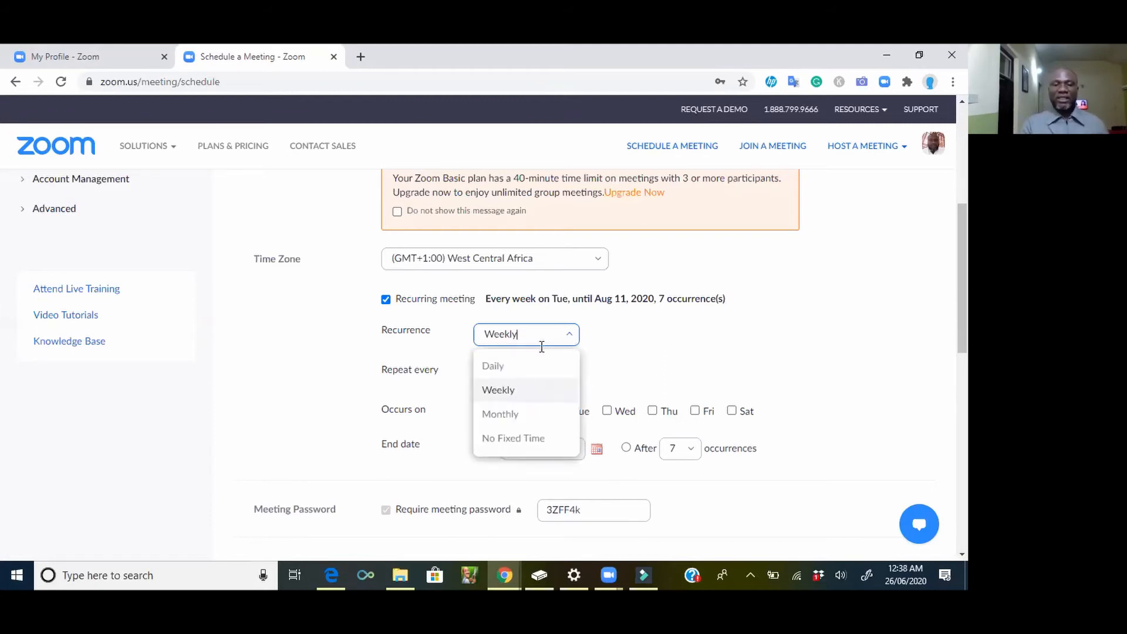
{"action": "left_click", "coordinate": [507, 439]}
{"action": "scroll", "coordinate": [586, 373], "scroll_direction": "down", "scroll_amount": 3}
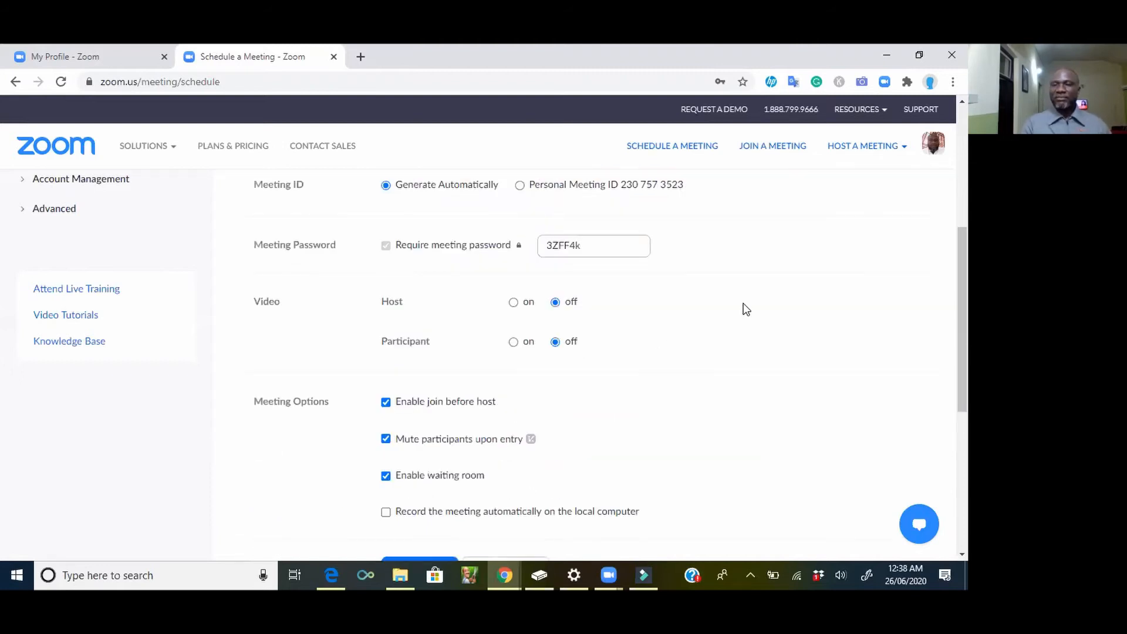
Review the topic, recurrence, meeting ID and password settings, and turn the host video on and off again.
{"action": "scroll", "coordinate": [587, 364], "scroll_direction": "up", "scroll_amount": 4}
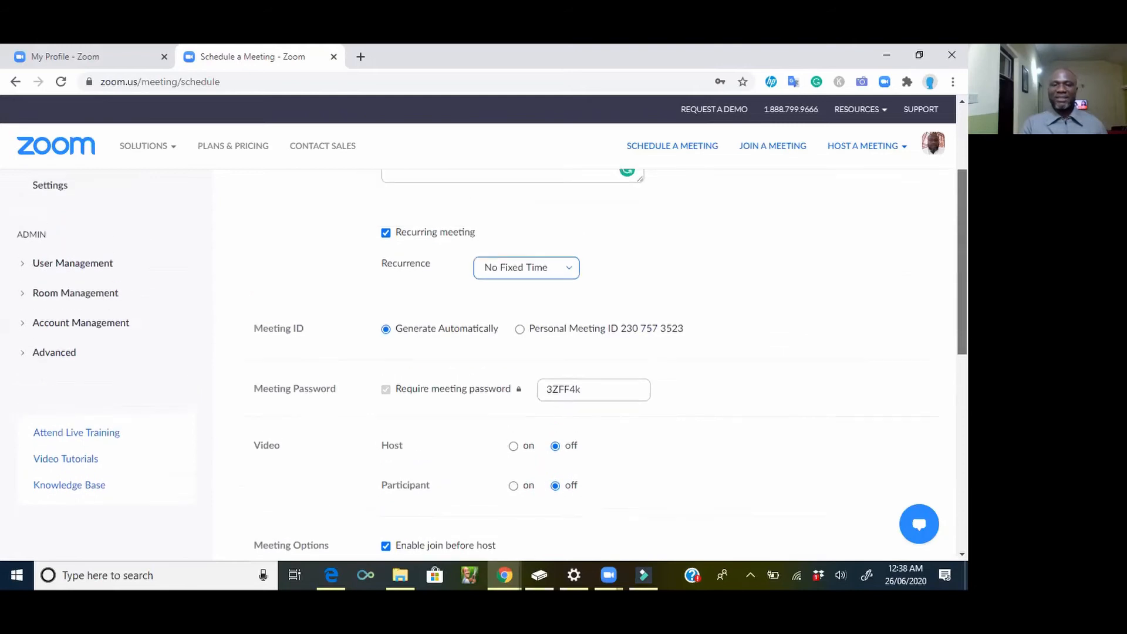
{"action": "left_click_drag", "start_coordinate": [962, 229], "coordinate": [962, 221]}
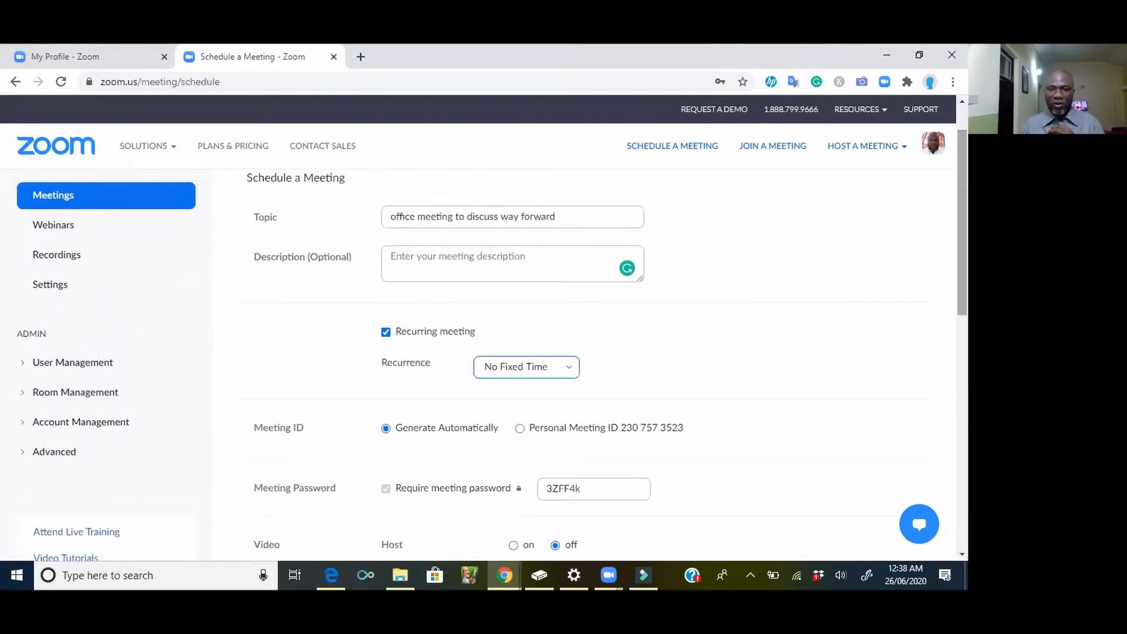
{"action": "left_click_drag", "start_coordinate": [961, 223], "coordinate": [961, 280]}
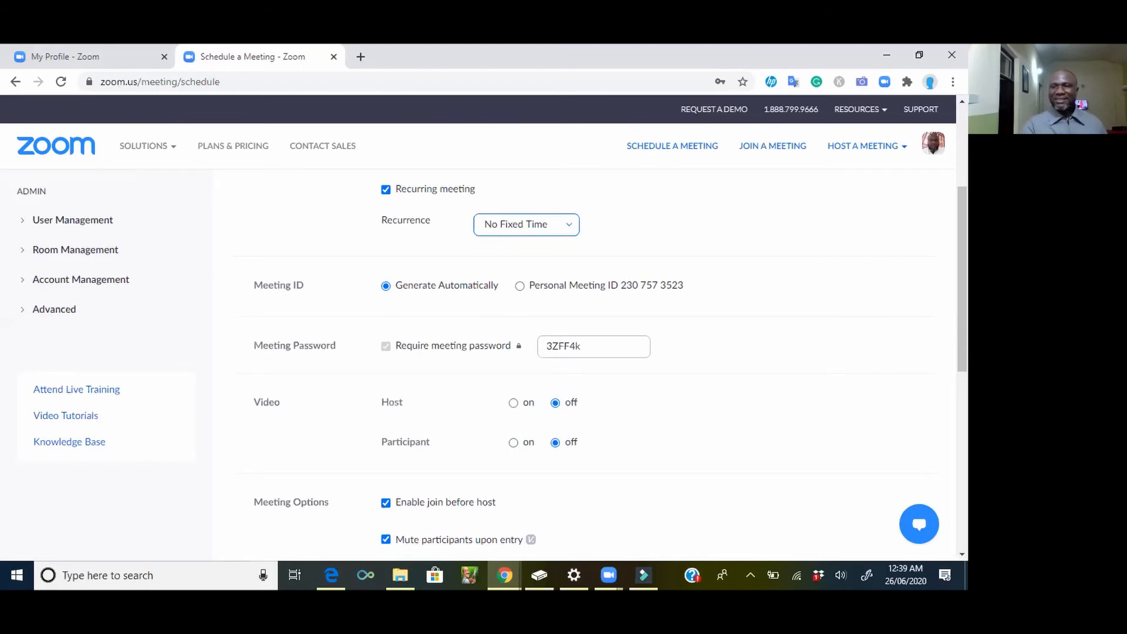
{"action": "left_click_drag", "start_coordinate": [962, 344], "coordinate": [962, 384]}
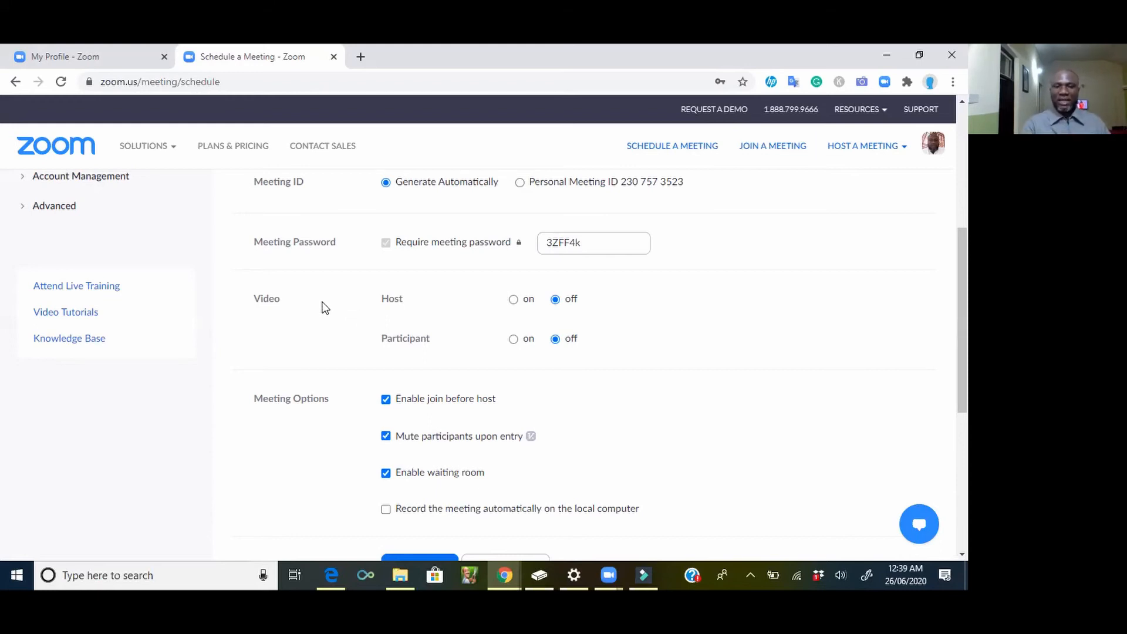
{"action": "left_click", "coordinate": [514, 300]}
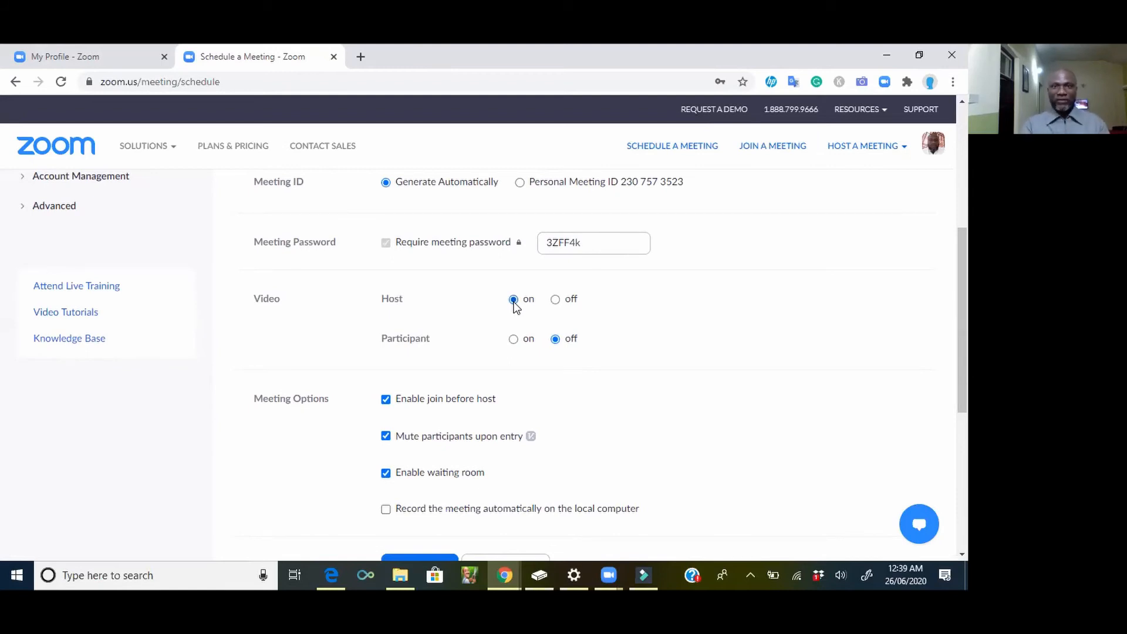
{"action": "left_click", "coordinate": [554, 300]}
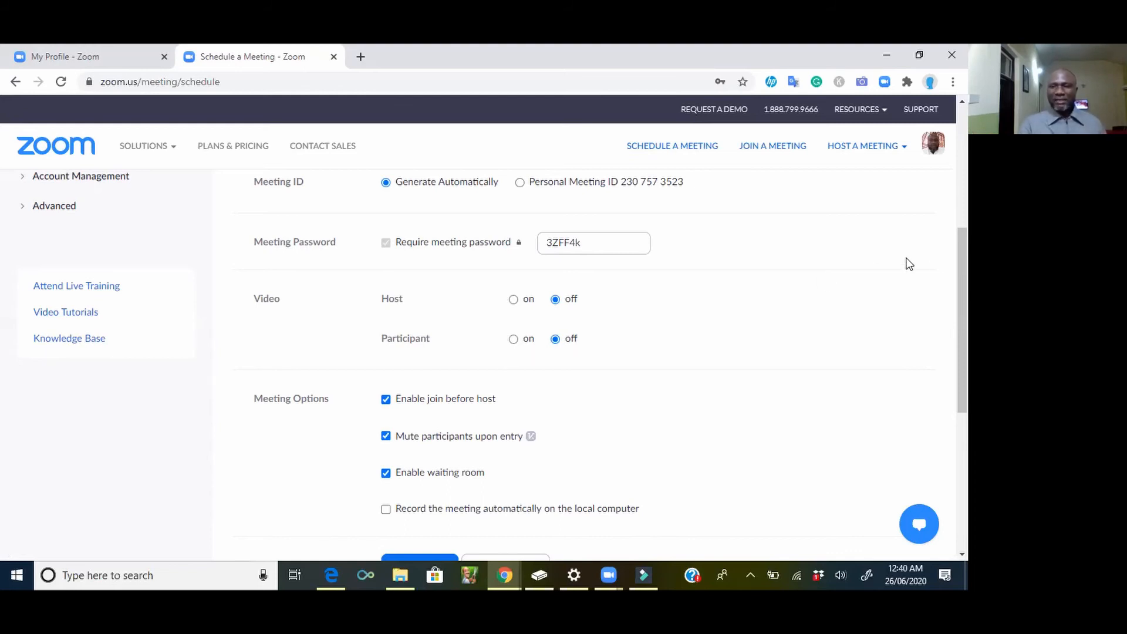
{"action": "right_click", "coordinate": [963, 310]}
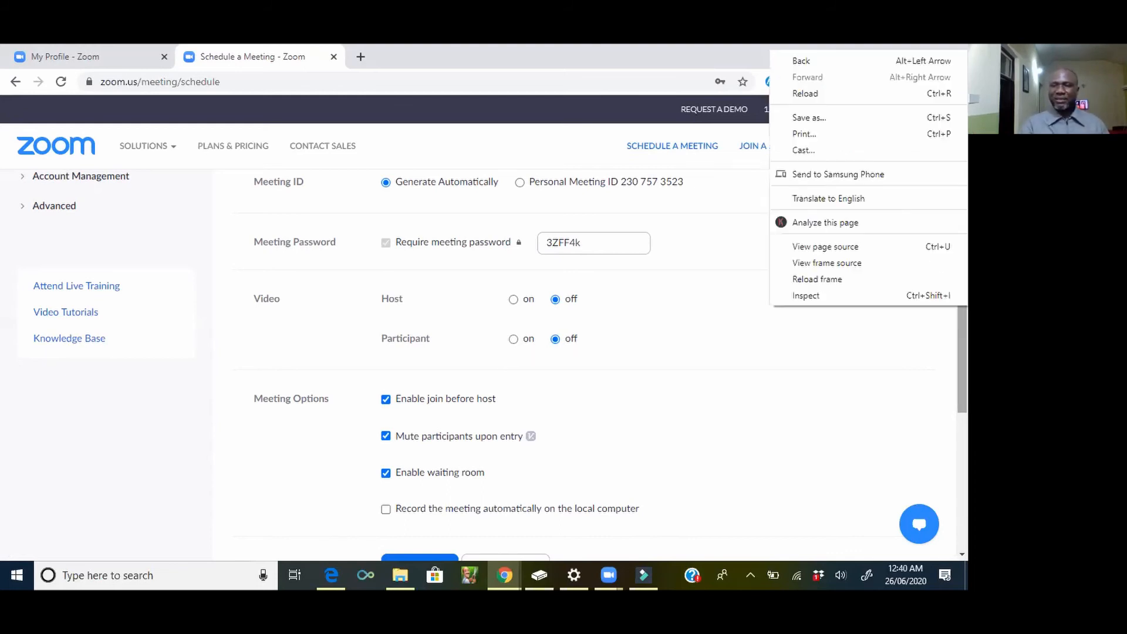
{"action": "left_click", "coordinate": [754, 340]}
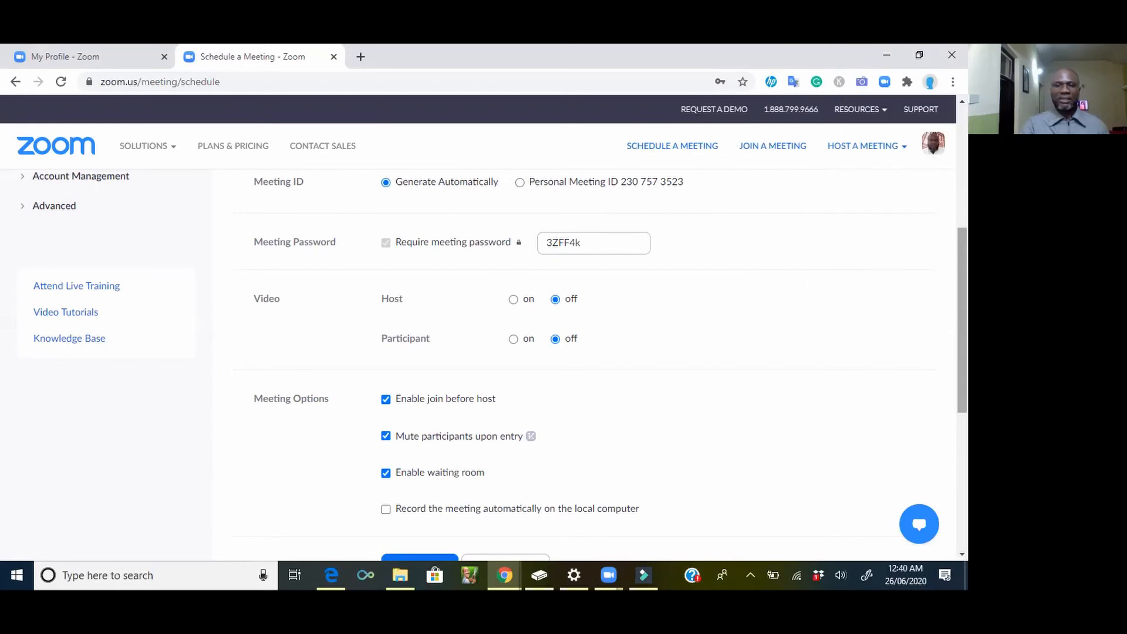
Turn off the meeting option that enables joining before the host.
{"action": "scroll", "coordinate": [499, 363], "scroll_direction": "down", "scroll_amount": 2}
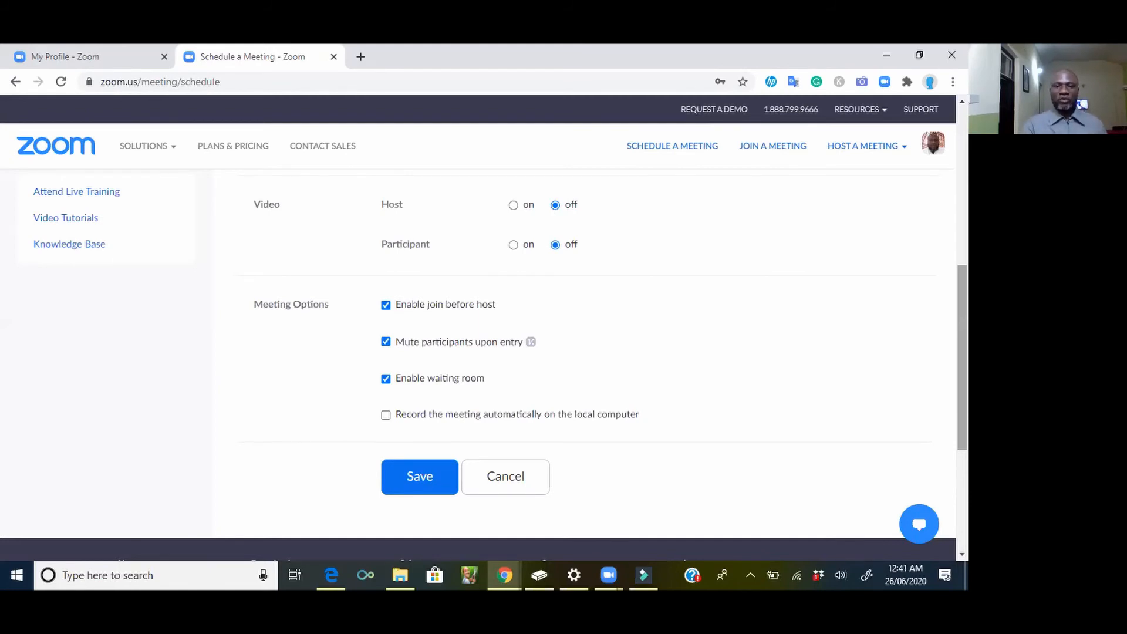
{"action": "left_click", "coordinate": [386, 304]}
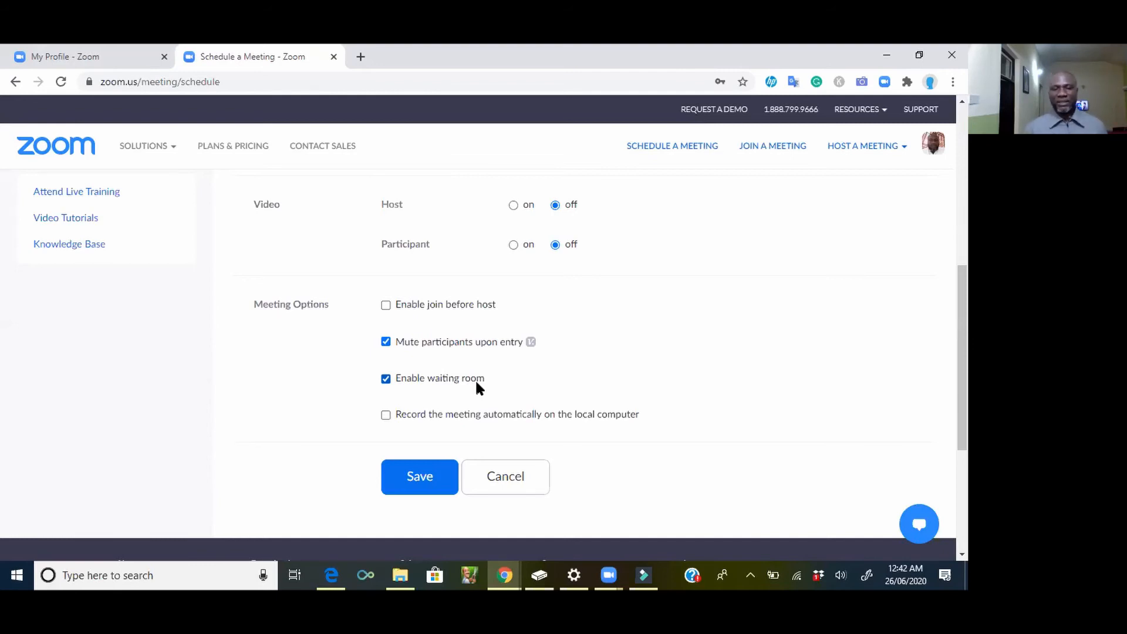
{"action": "left_click", "coordinate": [386, 416]}
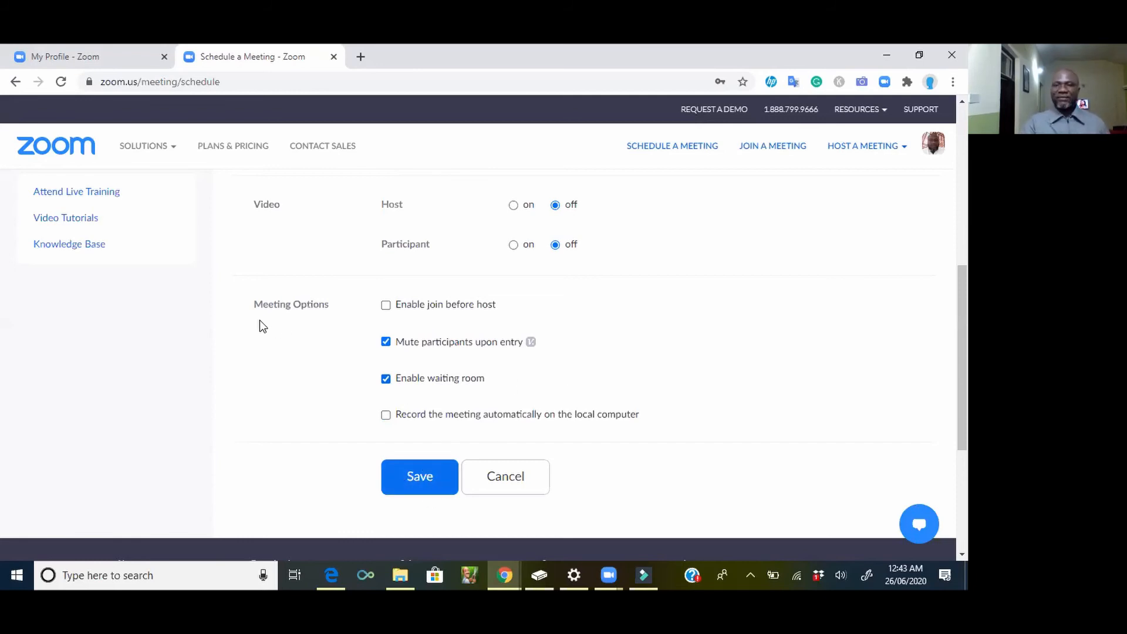
Switch to the browser tab showing the profile, try scheduling a new meeting there, return to the profile and open the Meetings page.
{"action": "left_click", "coordinate": [116, 59]}
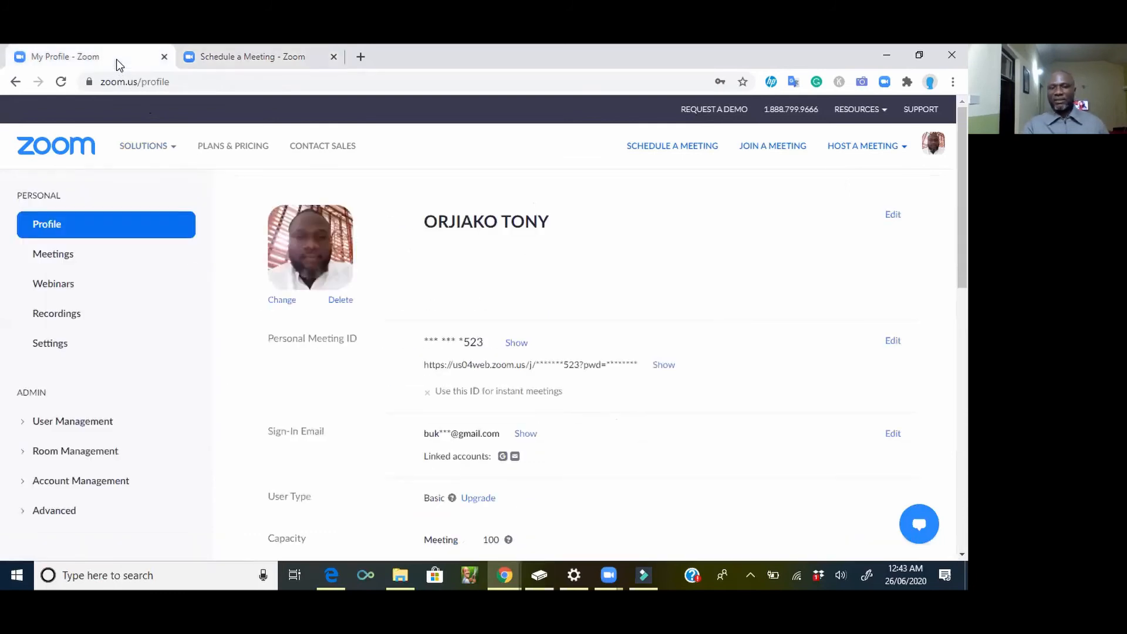
{"action": "left_click", "coordinate": [667, 152]}
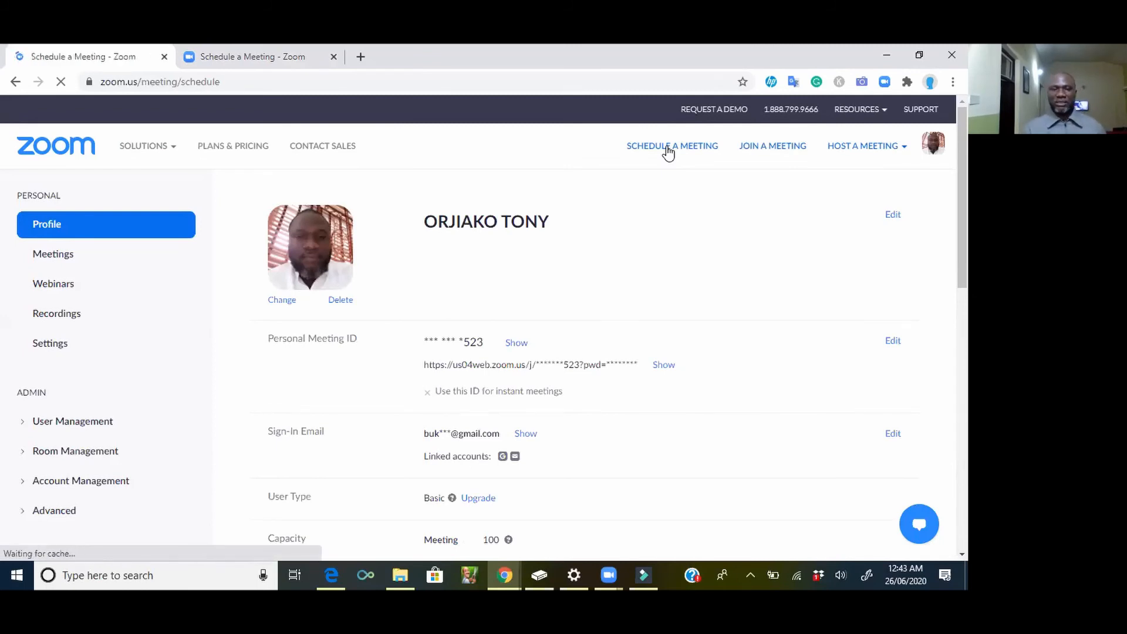
{"action": "left_click", "coordinate": [263, 56]}
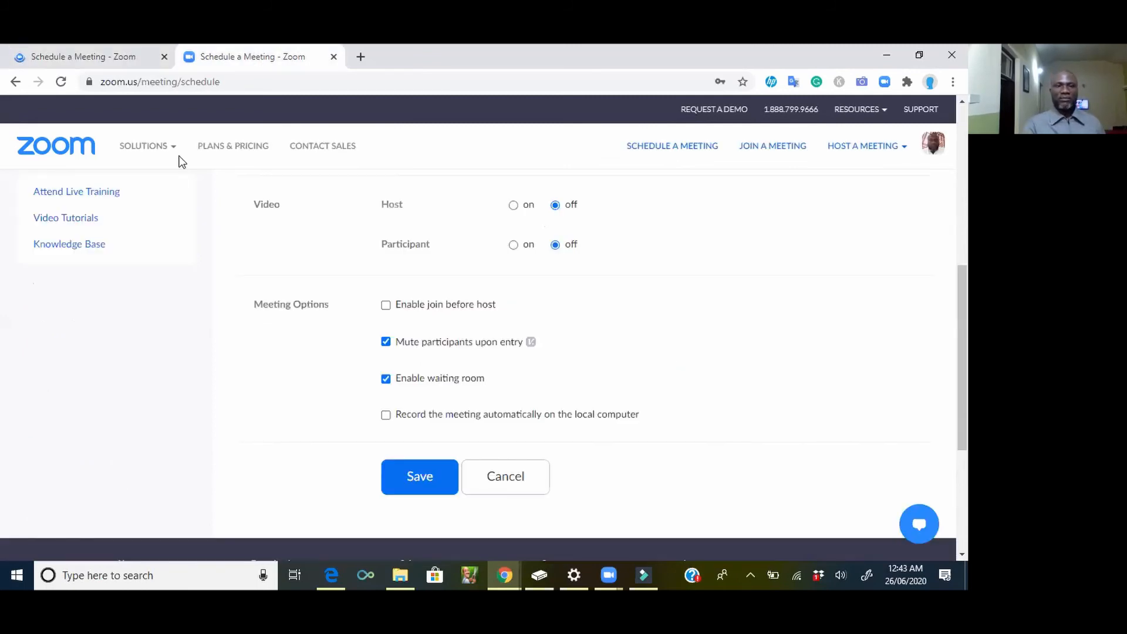
{"action": "left_click", "coordinate": [126, 58]}
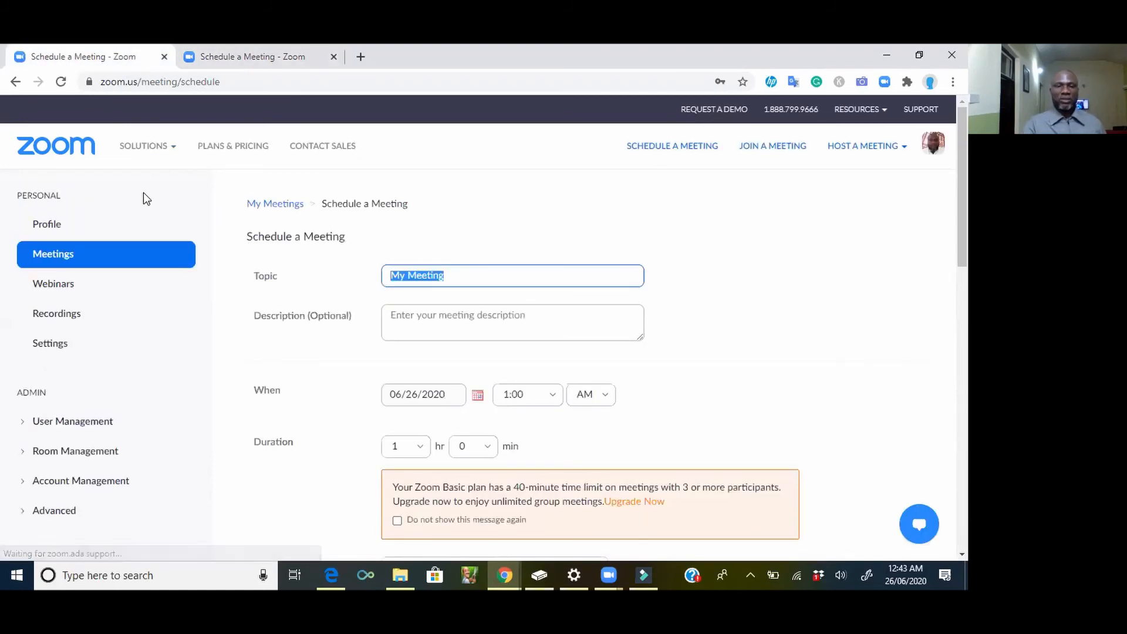
{"action": "left_click", "coordinate": [16, 82]}
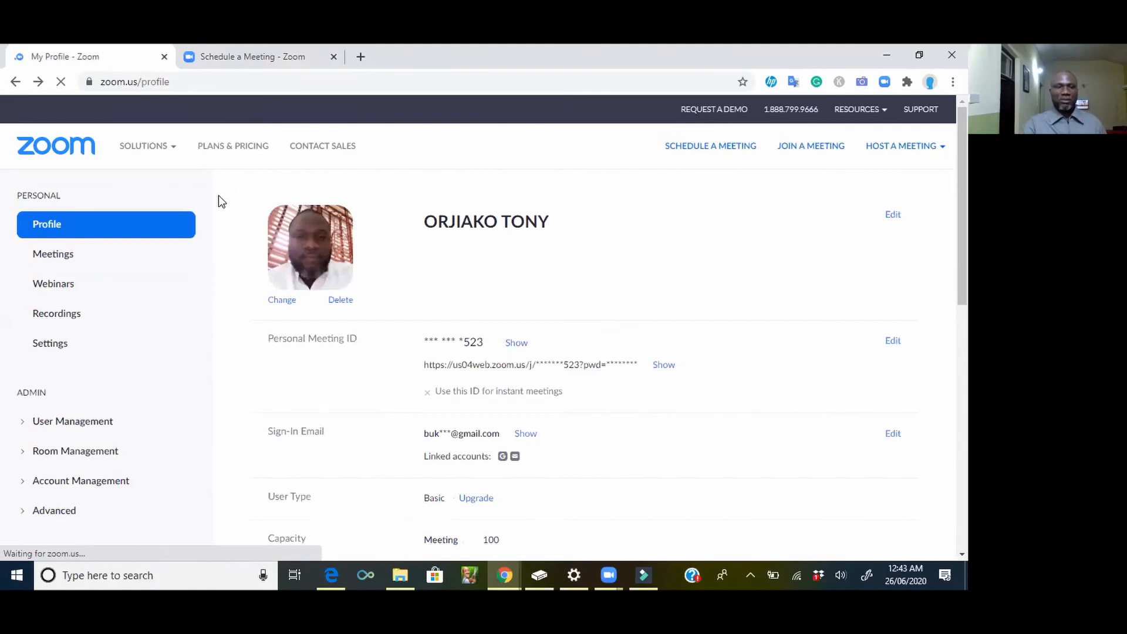
{"action": "left_click", "coordinate": [73, 258]}
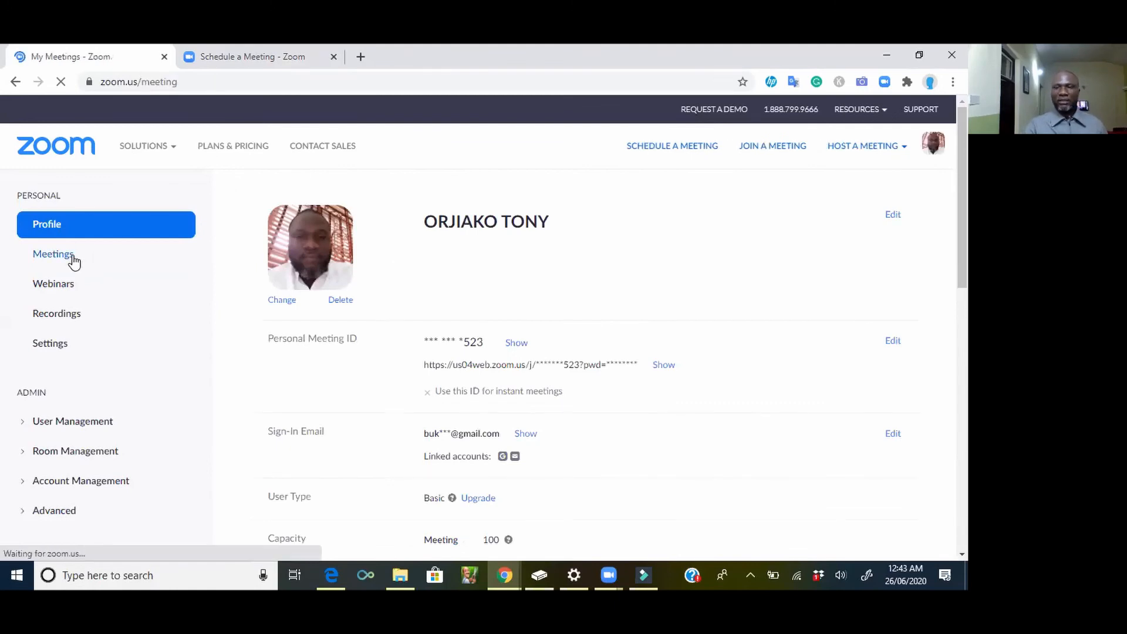